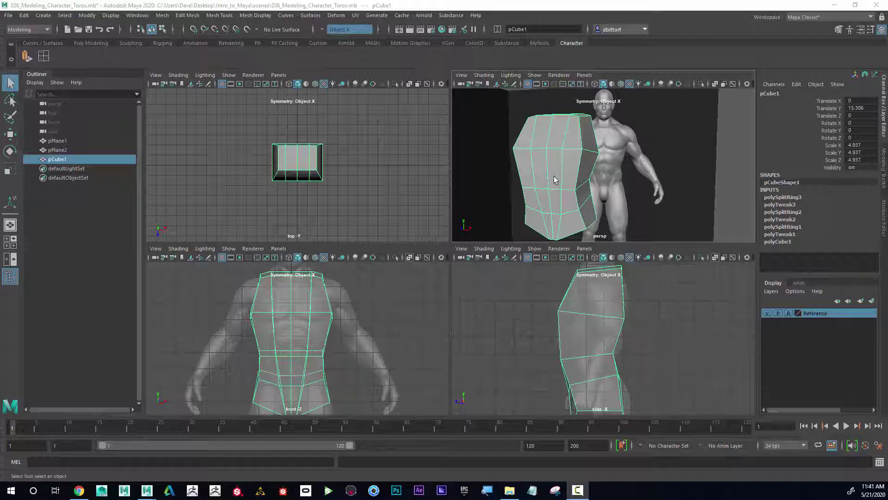
- Extrude the uppermost side face of the torso mesh where the arm attaches, with object X symmetry on
alt+drag(555, 180, 571, 164)
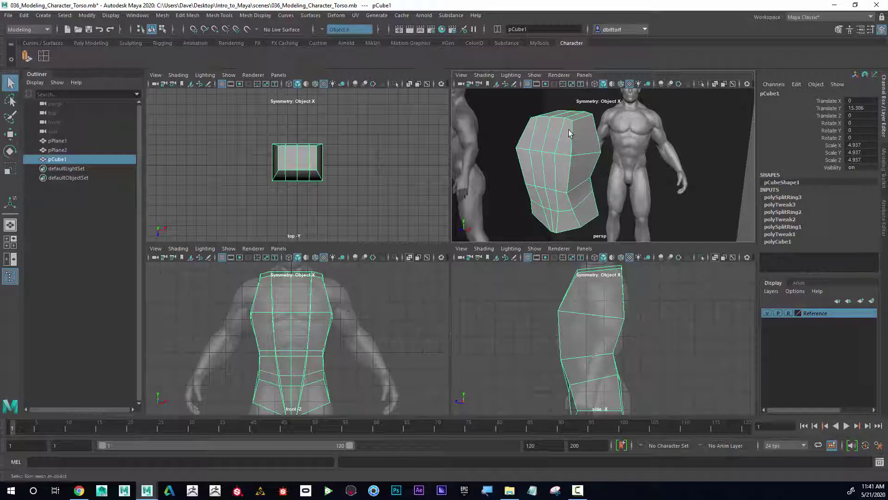
alt+drag(605, 156, 586, 141)
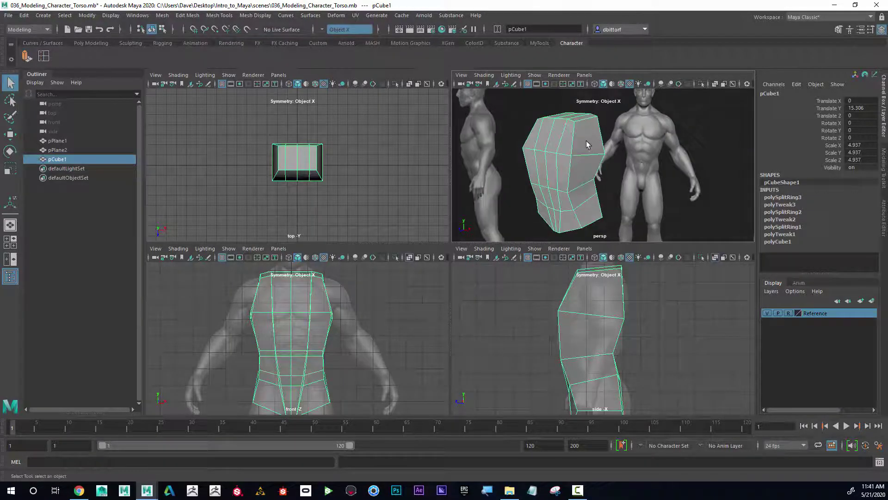
right_drag(586, 141, 587, 144)
key(space)
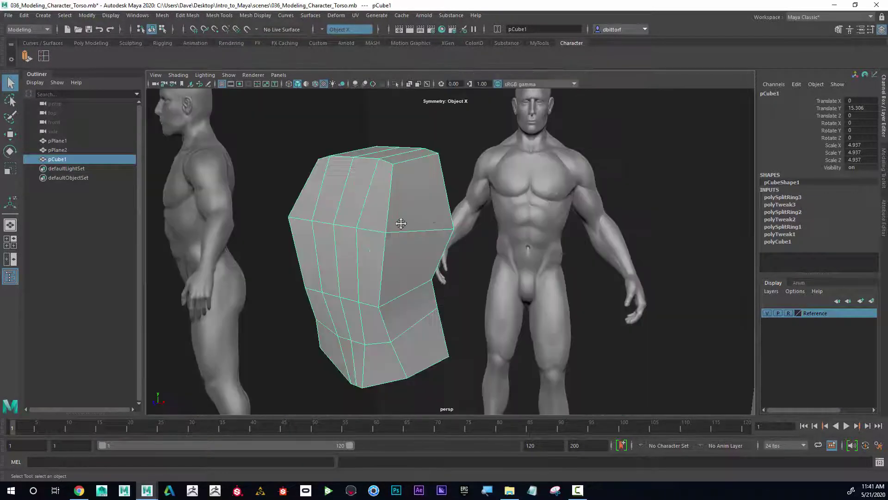
alt+drag(400, 223, 463, 194)
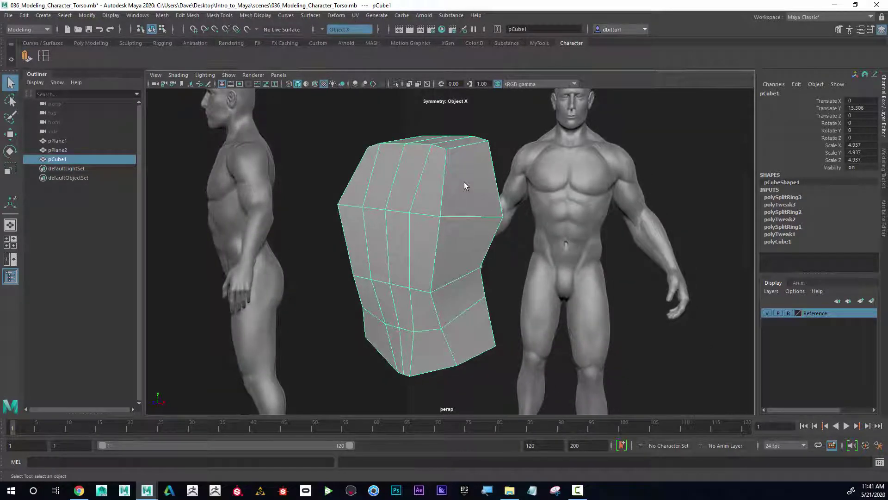
right_click(464, 182)
click(465, 195)
click(466, 188)
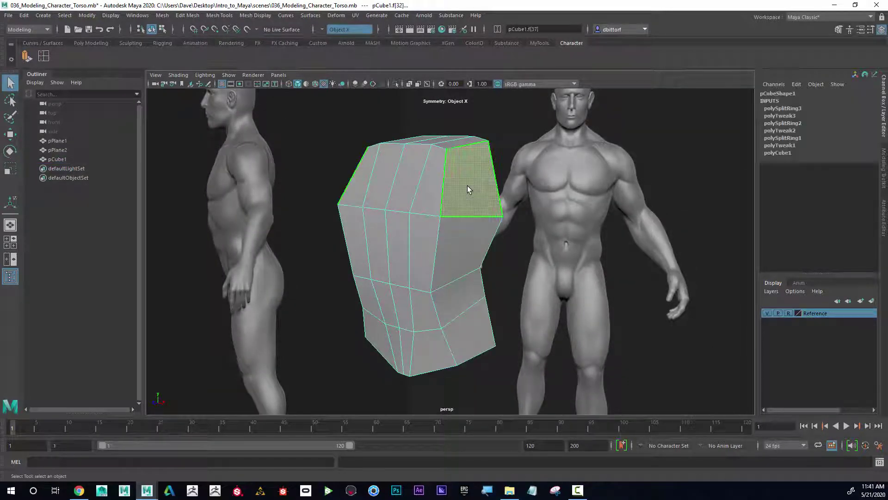
click(26, 57)
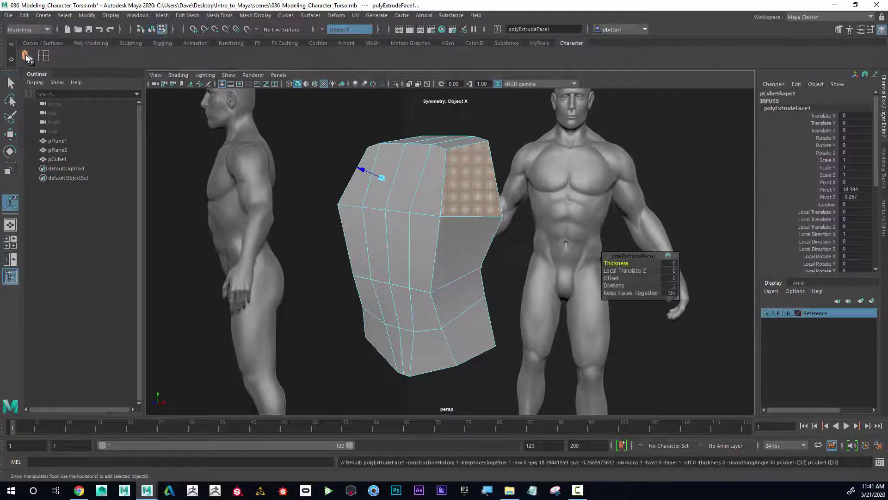
- Scale the extruded shoulder face inward to form an inset and push it outward with a Local Translate Z of 0.328
alt+drag(340, 176, 368, 202)
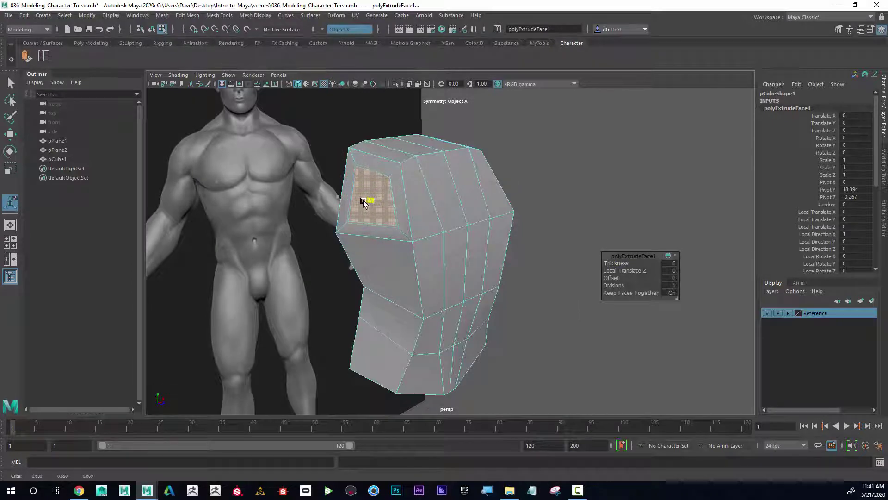
alt+drag(365, 203, 350, 183)
alt+drag(425, 176, 413, 176)
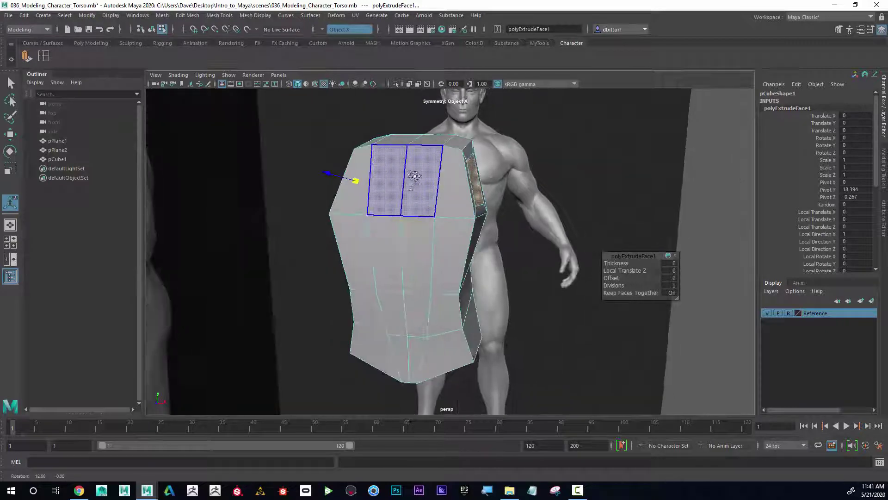
mouse_move(331, 173)
mouse_down()
mouse_move(321, 174)
mouse_move(499, 181)
mouse_move(319, 175)
mouse_up()
alt+drag(482, 177, 203, 113)
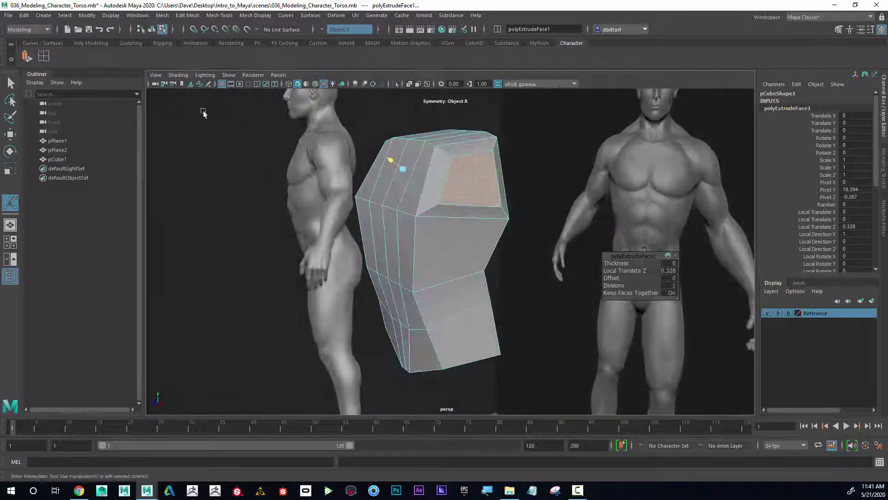
- Insert a vertical edge loop down the middle of the torso's side, splitting the inset shoulder face in two
click(45, 56)
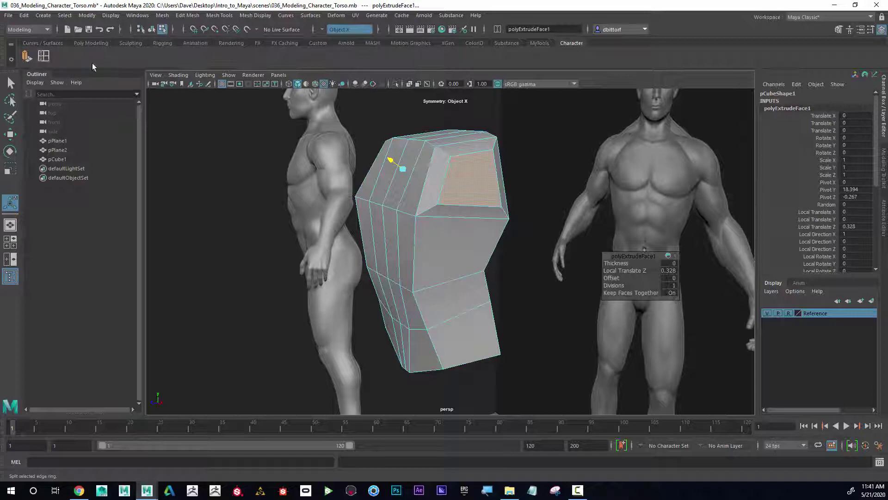
click(474, 208)
alt+drag(473, 208, 327, 175)
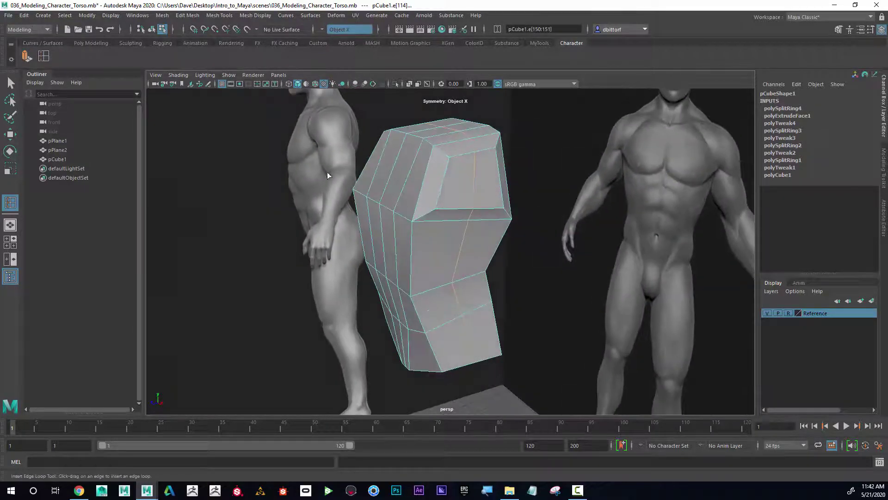
- Select the two inset shoulder faces and add the Circularize command to the Character shelf
click(11, 133)
right_drag(452, 185, 450, 183)
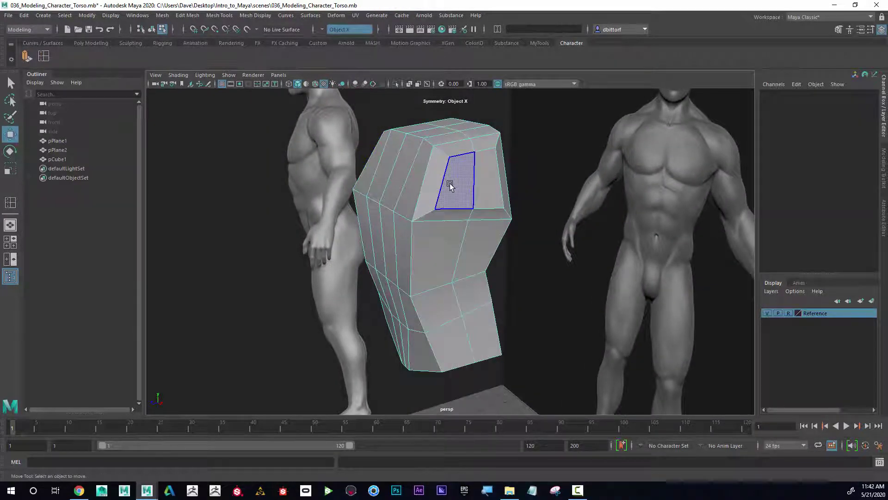
click(449, 184)
alt+drag(493, 177, 480, 189)
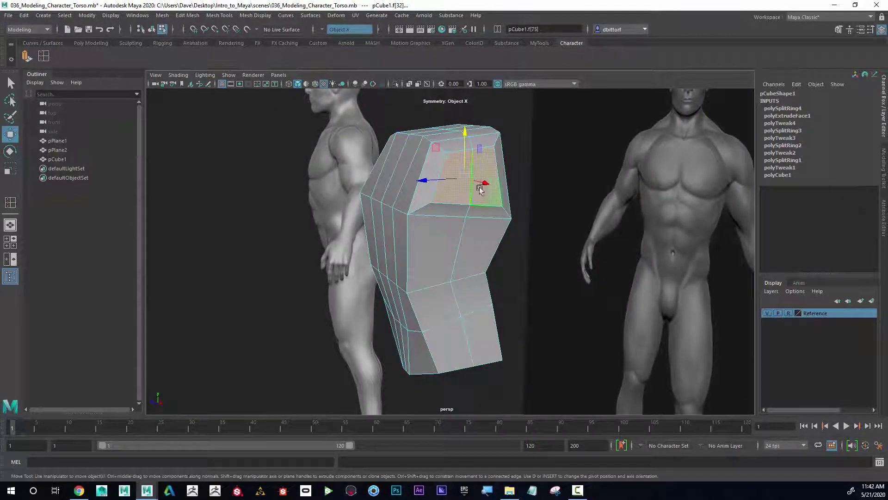
click(184, 16)
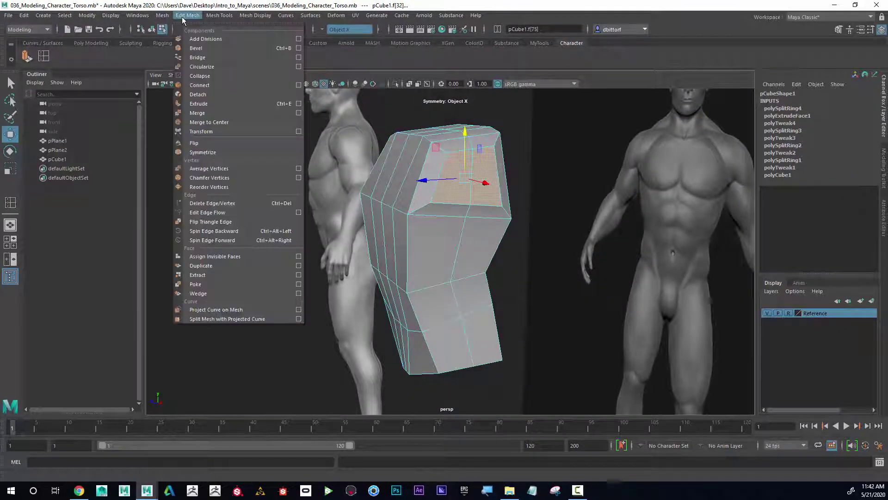
ctrl+shift+click(214, 68)
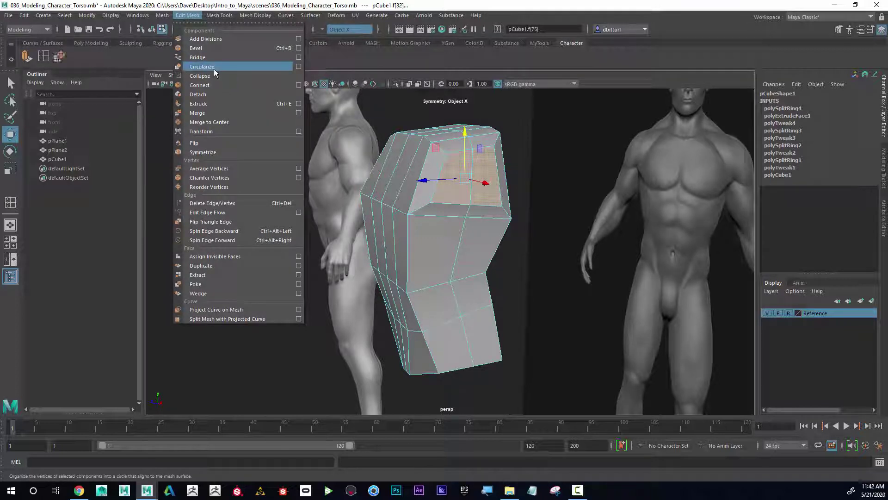
- Circularize the selected shoulder faces and set the twist to 4.3
click(58, 59)
alt+drag(517, 184, 497, 168)
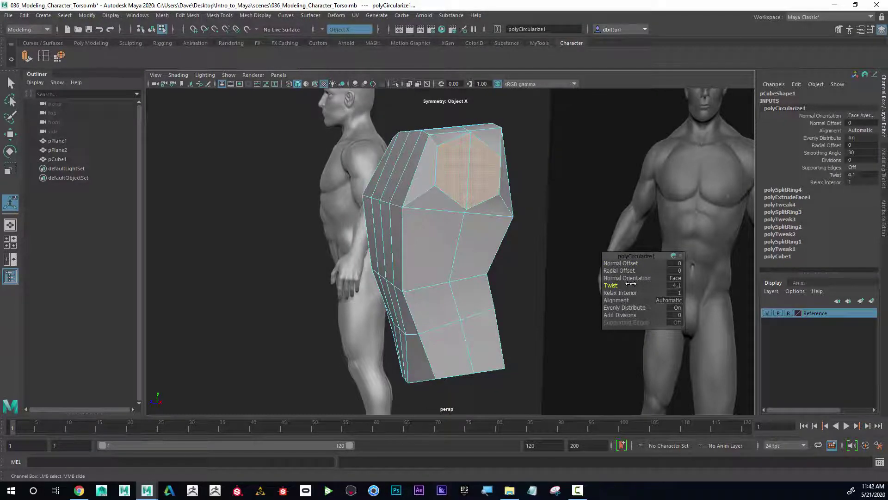
alt+drag(523, 187, 504, 201)
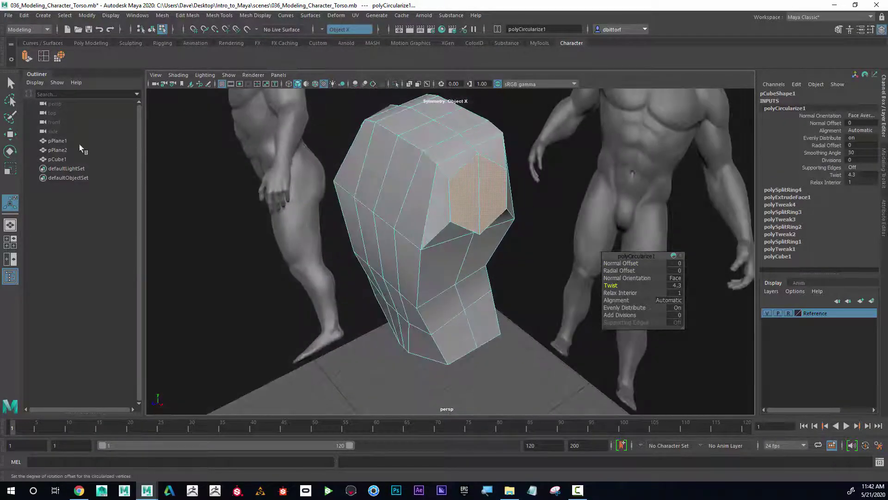
- Scale down the circularized shoulder faces slightly and adjust their angle and position on the torso's side
click(8, 170)
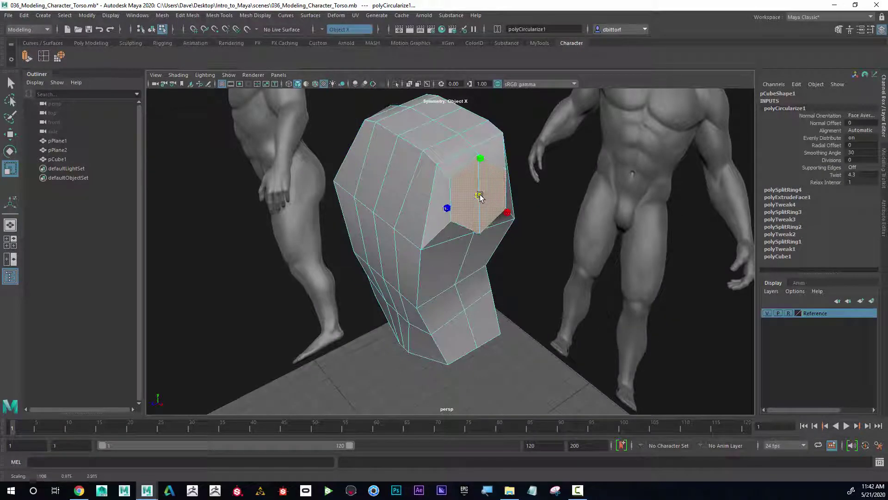
alt+drag(477, 194, 528, 151)
click(9, 150)
click(10, 134)
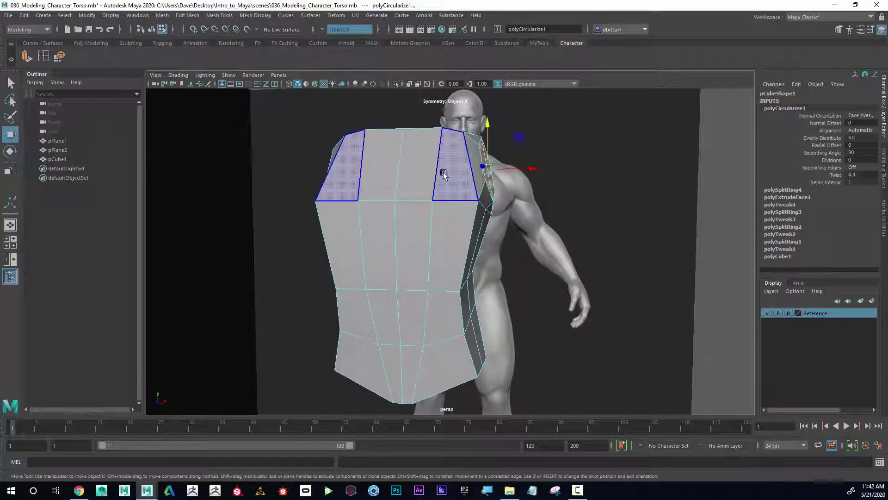
mouse_move(439, 174)
alt+mouse_down()
mouse_move(527, 174)
mouse_move(477, 196)
mouse_move(416, 178)
mouse_move(451, 182)
alt+mouse_up()
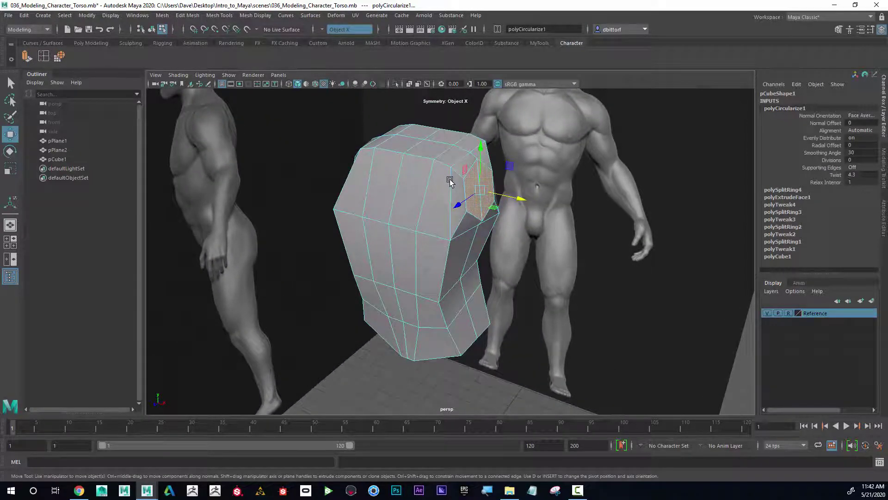
- Extrude the circularized shoulder faces outward with a Local Translate Z of 1.004 to start the upper arms
key(space)
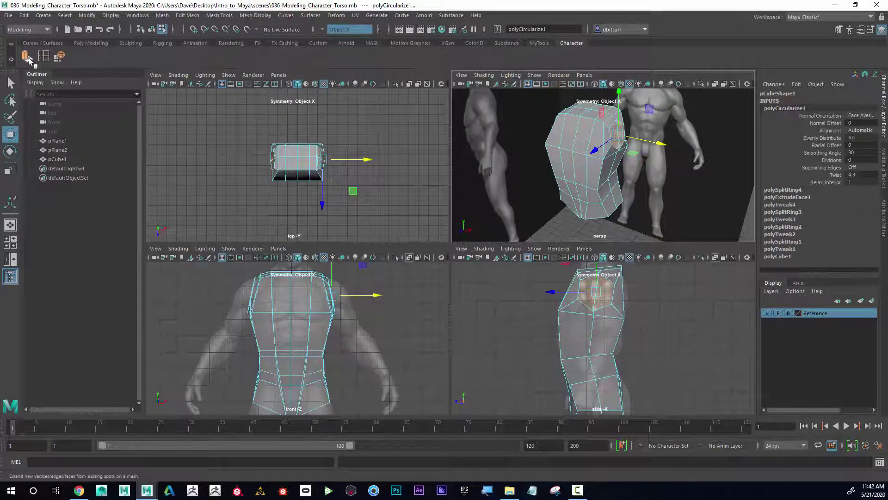
click(28, 58)
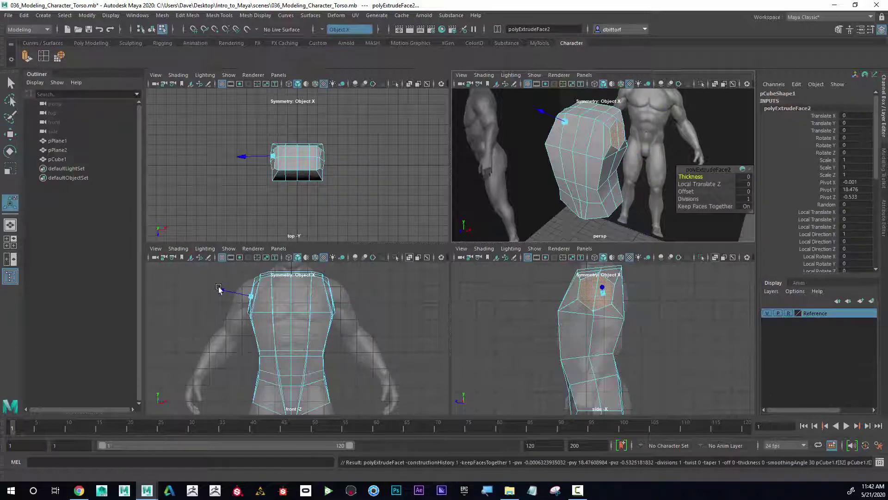
drag(219, 289, 205, 290)
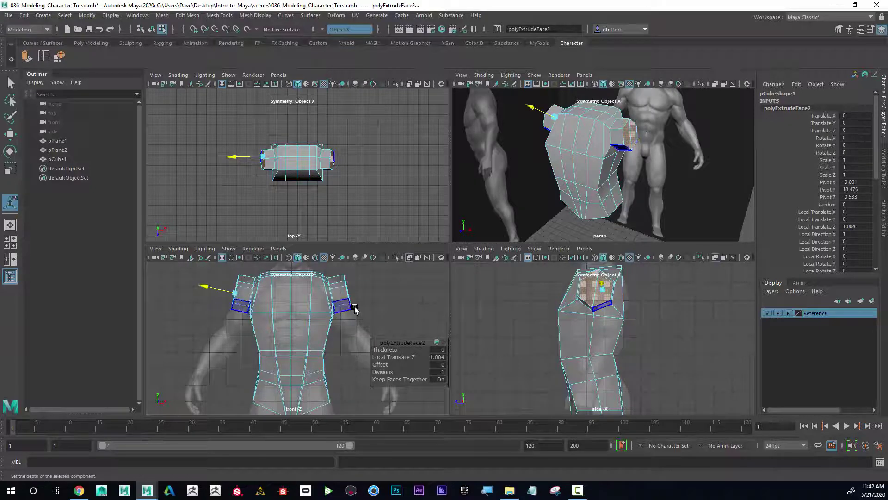
- In the front view, move the two topmost outer vertices of the arm extrusion inward and down onto the reference shoulder outline
key(space)
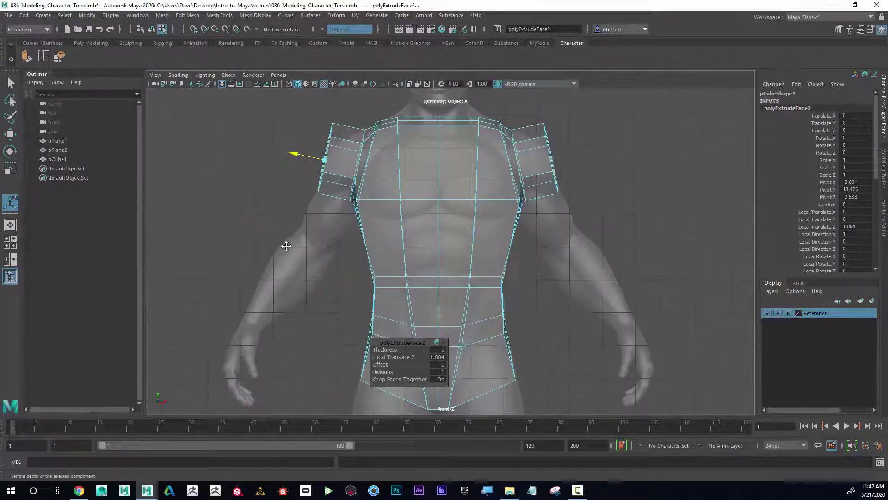
scroll(426, 287, up, 3)
right_drag(541, 172, 542, 147)
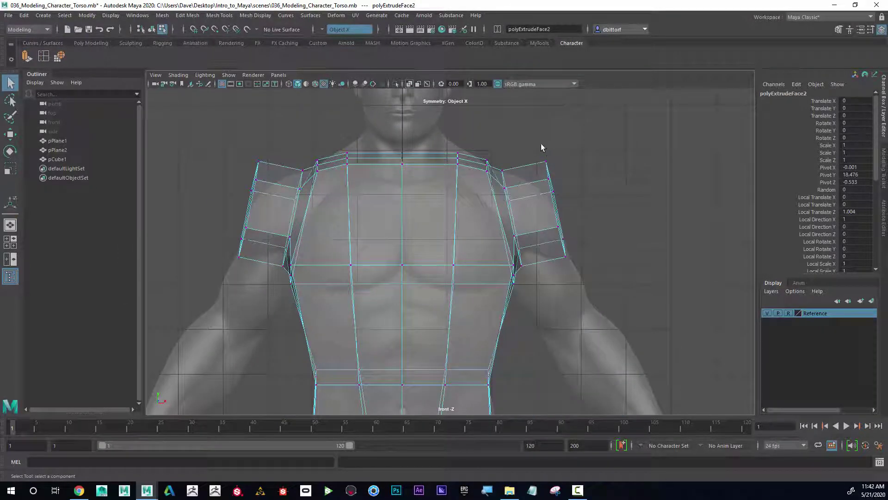
click(546, 162)
key(w)
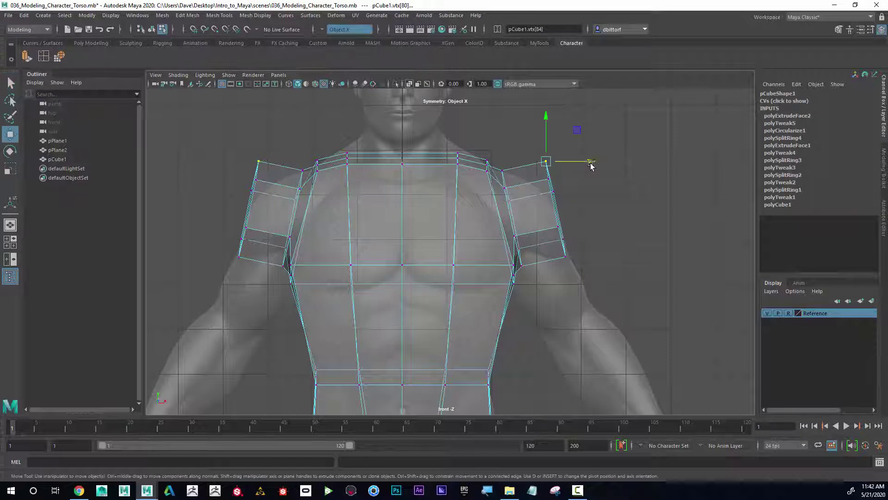
drag(591, 163, 562, 152)
drag(528, 124, 567, 181)
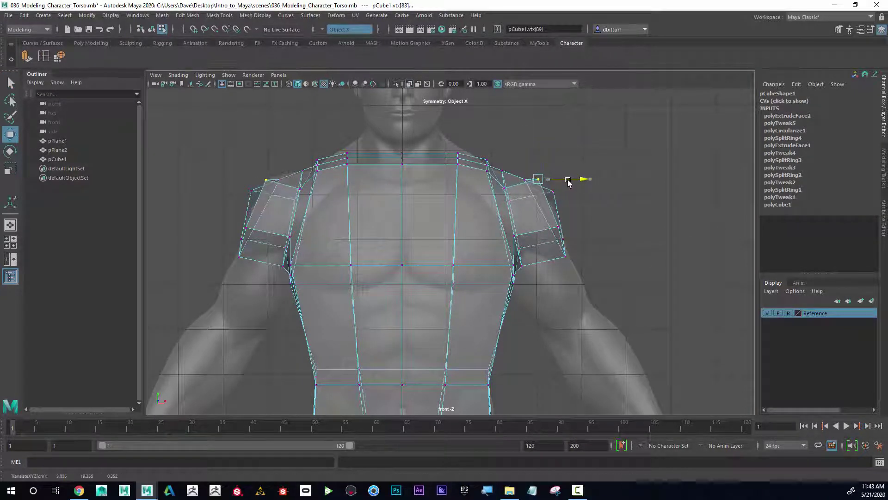
drag(536, 141, 537, 149)
- Move the next outer vertices down the arm extrusion sideways to follow the reference deltoid contour
click(553, 190)
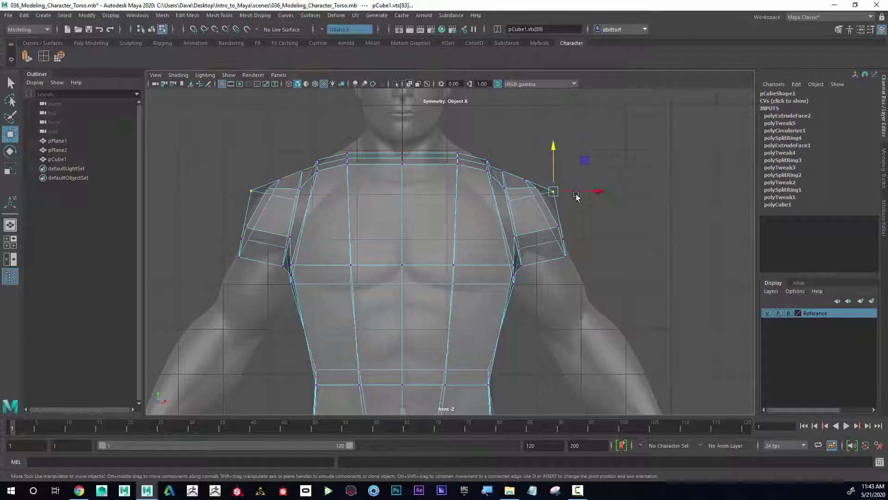
drag(595, 190, 582, 193)
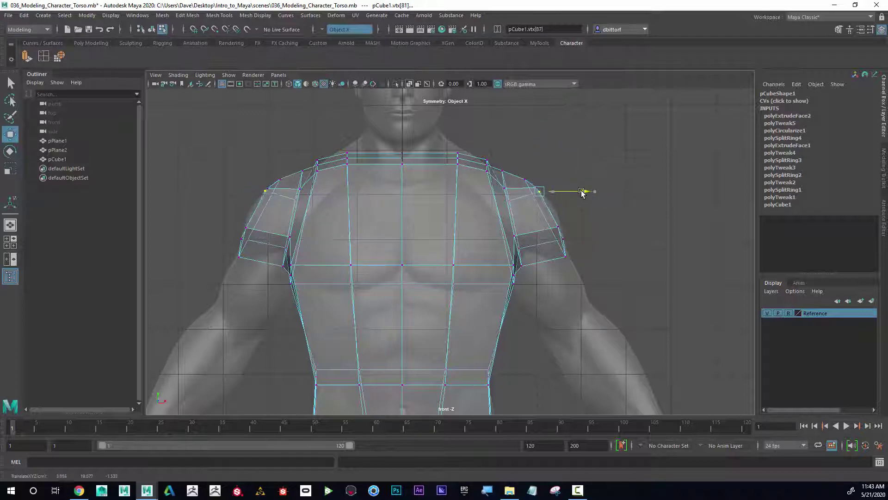
click(557, 227)
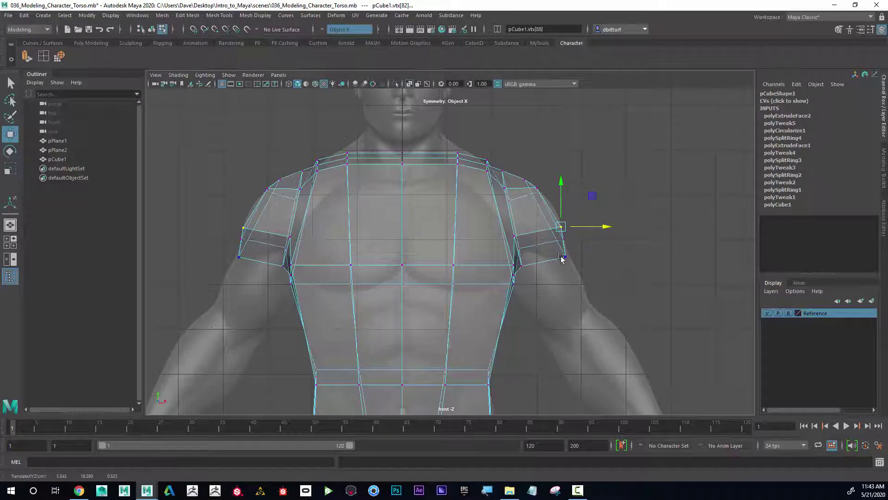
- Reposition the lower front and back vertices at the arm extrusion's open end to round its profile around the upper arm
key(space)
mouse_move(648, 166)
alt+mouse_down()
mouse_move(606, 163)
mouse_move(666, 162)
mouse_move(639, 161)
mouse_move(648, 162)
alt+mouse_up()
alt+right_drag(648, 162, 698, 174)
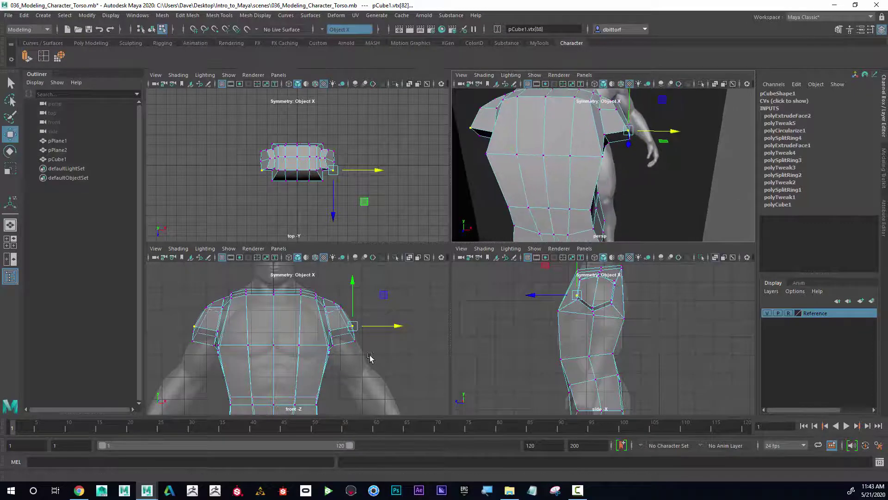
drag(401, 327, 391, 326)
alt+drag(645, 134, 518, 85)
click(635, 133)
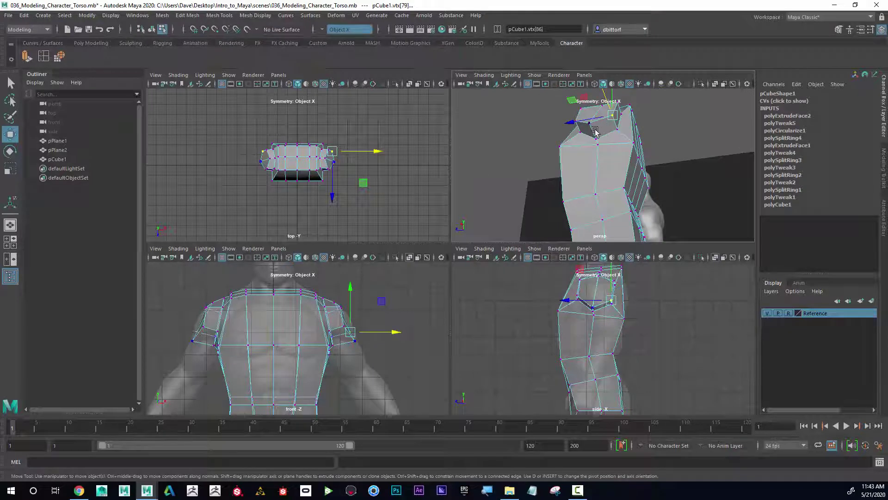
- Insert edge loops across the faces of both arm extrusions with the Insert Edge Loop tool
alt+middle_drag(594, 122, 579, 137)
alt+drag(580, 137, 642, 144)
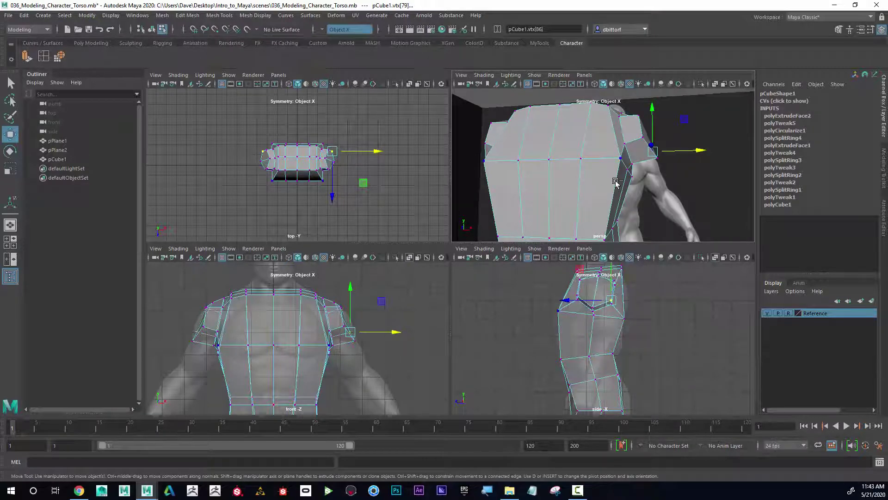
alt+drag(678, 159, 599, 163)
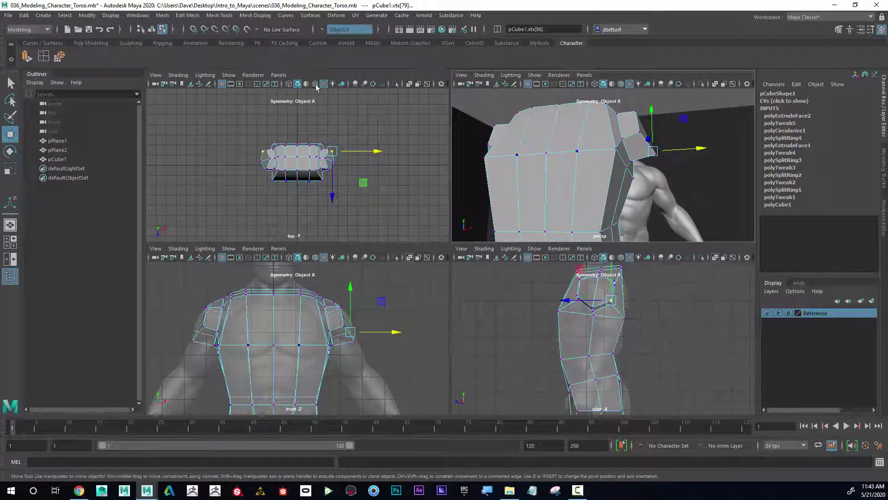
click(43, 56)
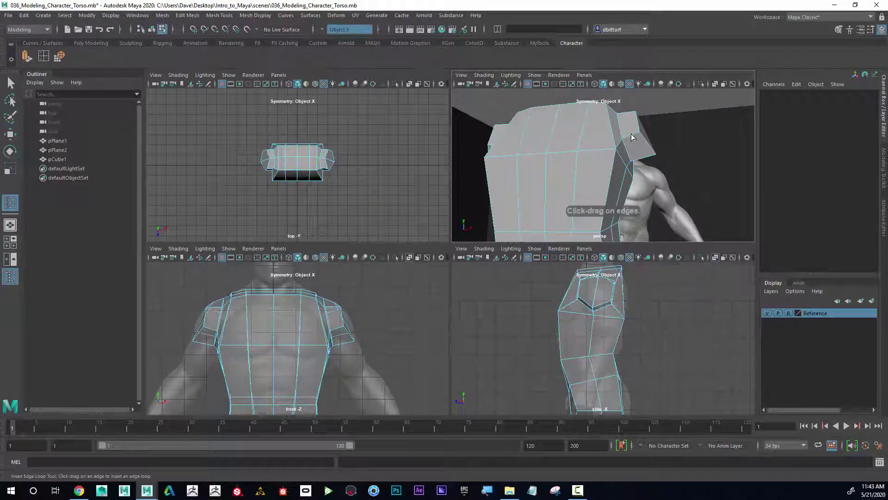
drag(632, 137, 608, 131)
scroll(659, 151, up, 4)
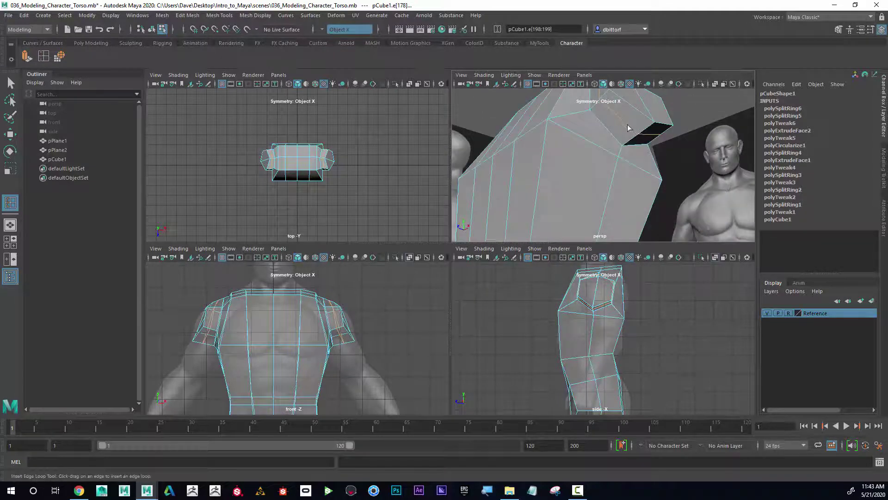
- Select the outer side faces of the arm extrusion and move them slightly outward toward the reference arm contour
click(11, 83)
alt+drag(546, 116, 619, 148)
click(617, 146)
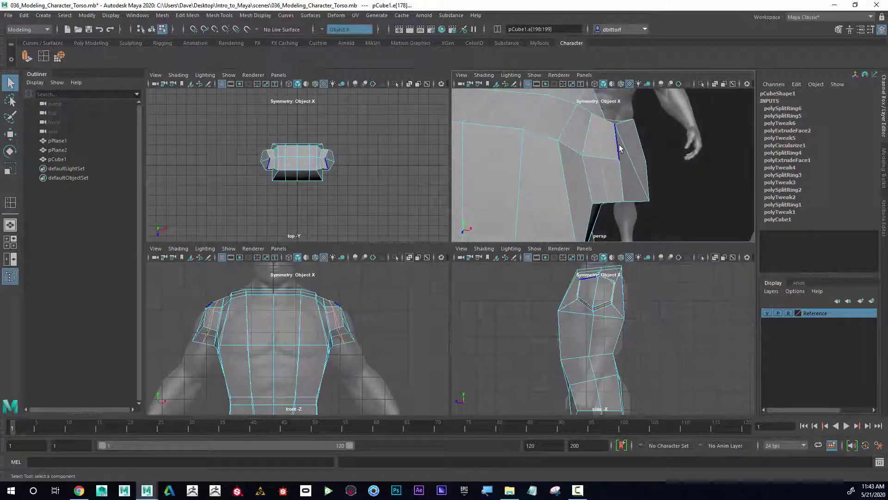
right_drag(619, 145, 623, 170)
click(628, 168)
shift+click(642, 155)
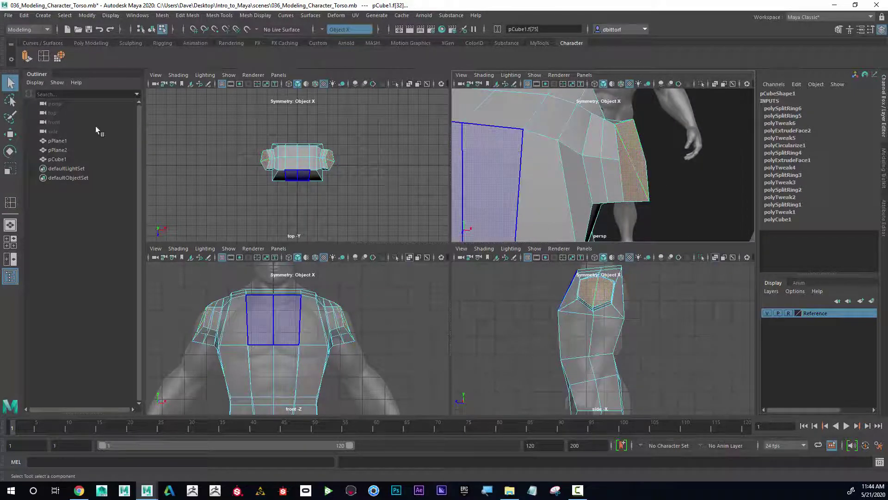
click(7, 138)
drag(379, 322, 385, 323)
- Select the edges on the underside of the arm extrusion and shift them slightly sideways
alt+drag(601, 179, 615, 117)
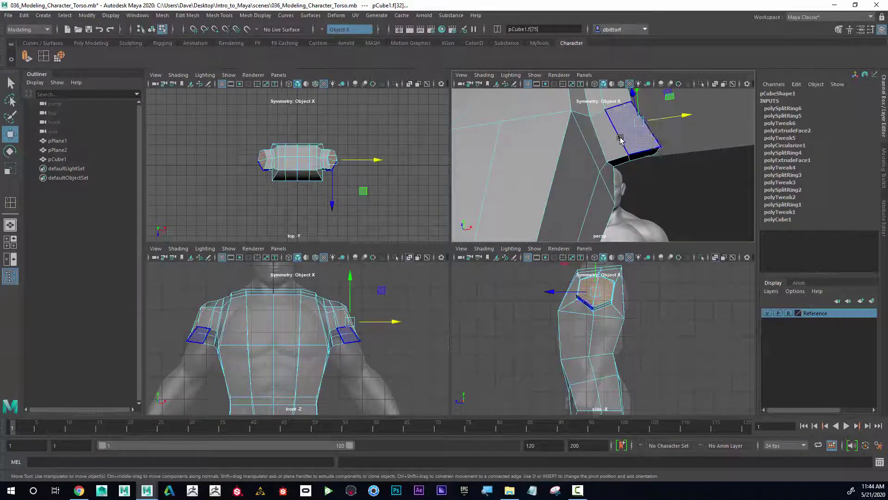
right_drag(619, 136, 619, 112)
click(619, 138)
alt+drag(653, 151, 649, 122)
shift+click(624, 145)
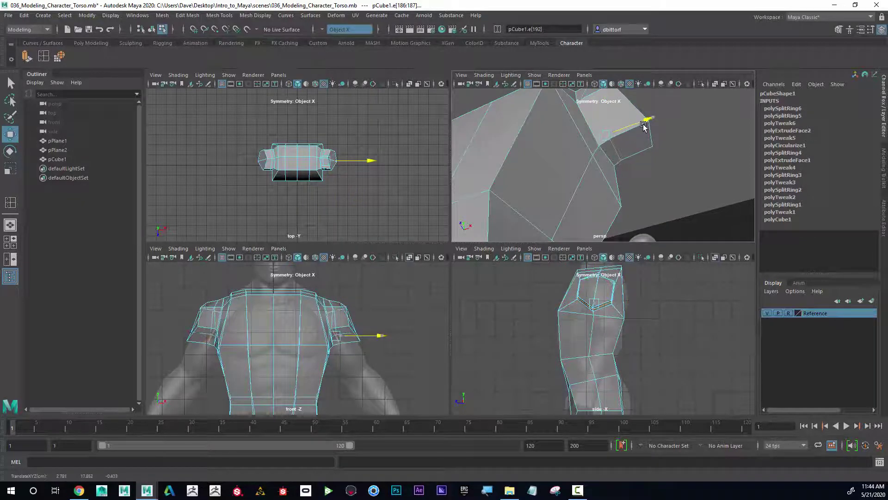
click(10, 153)
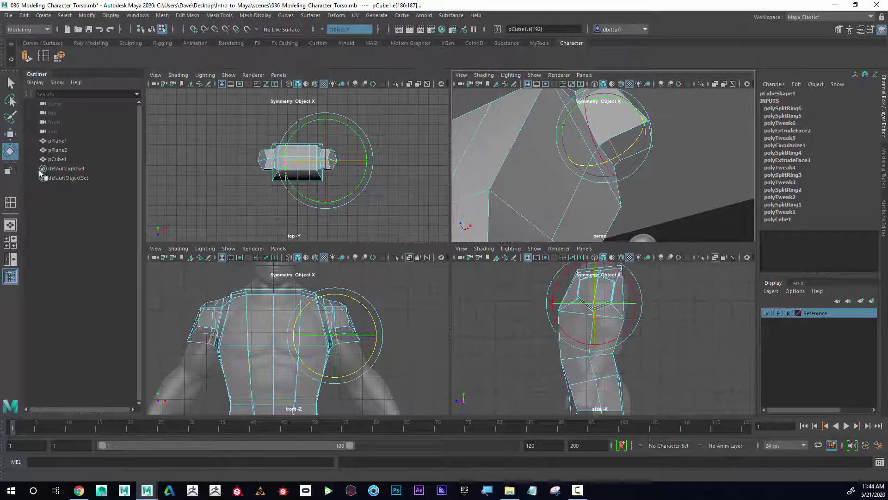
click(11, 134)
- Move the lower outer vertex of the arm extrusion slightly outward in the front view to meet the reference arm
right_drag(612, 139, 569, 140)
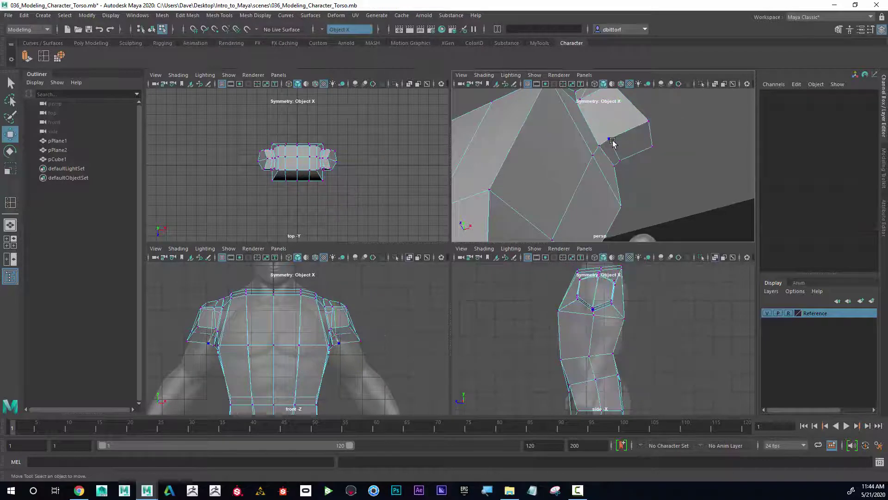
drag(641, 130, 568, 118)
click(546, 148)
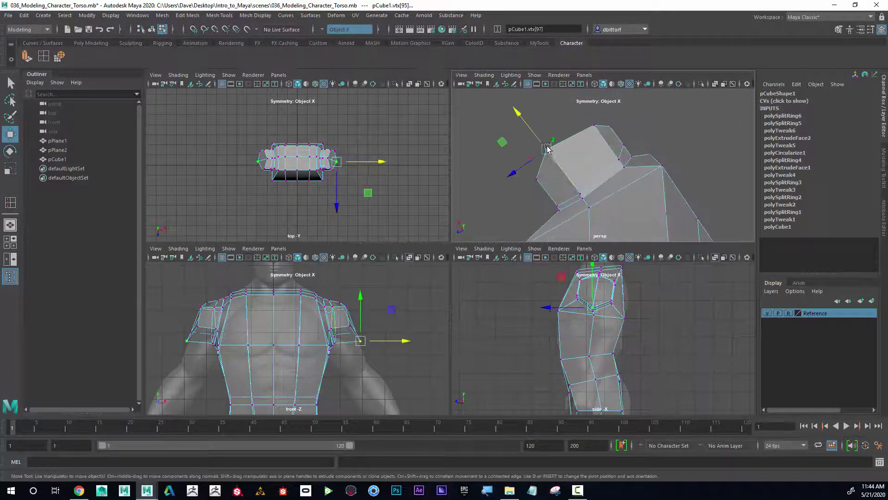
scroll(424, 292, up, 3)
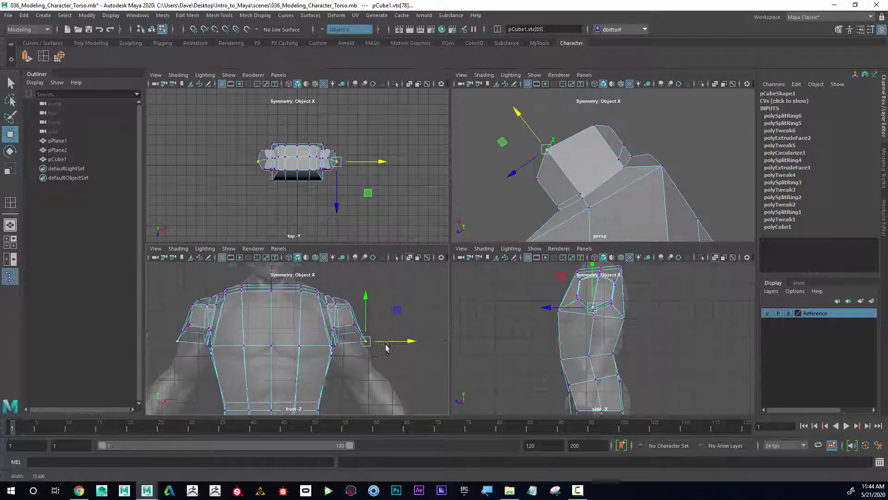
alt+drag(630, 135, 691, 182)
click(596, 144)
mouse_move(573, 165)
alt+mouse_down()
mouse_move(668, 111)
mouse_move(616, 133)
mouse_move(630, 143)
mouse_move(548, 123)
mouse_move(590, 164)
alt+mouse_up()
click(632, 154)
- Select the downward-facing faces on the underside of both arm extrusions
right_drag(590, 166, 591, 183)
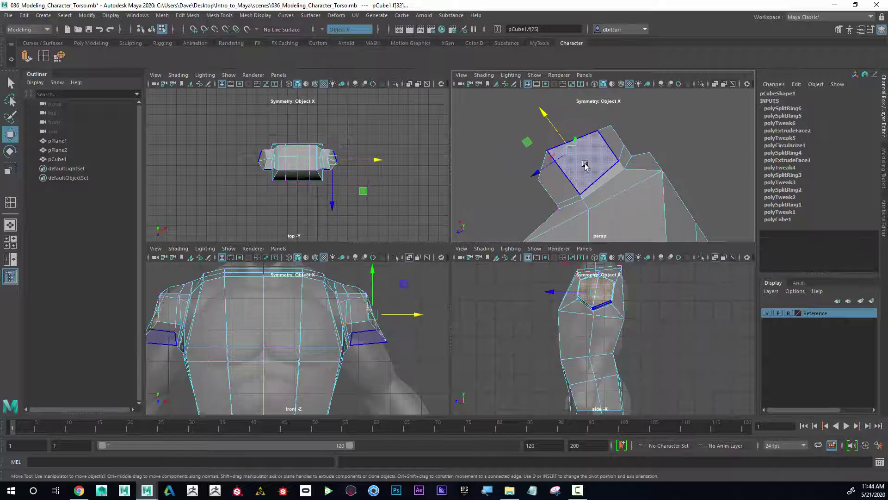
click(556, 185)
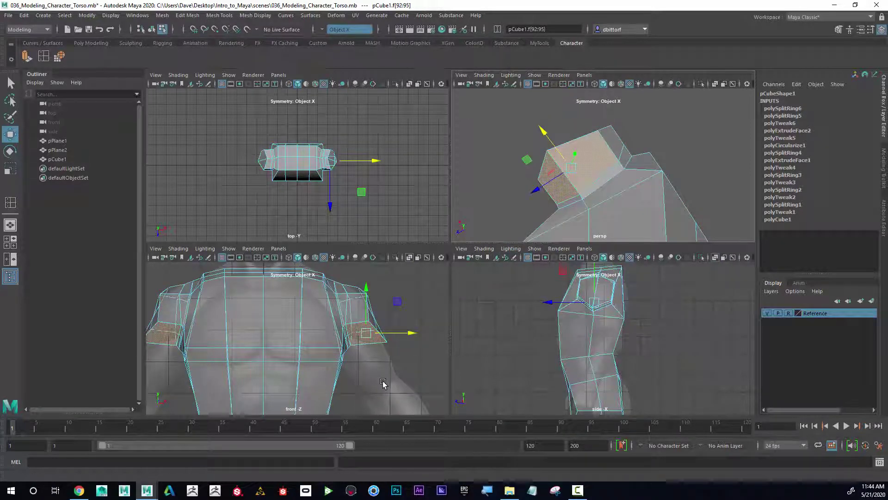
alt+drag(537, 200, 466, 124)
click(26, 56)
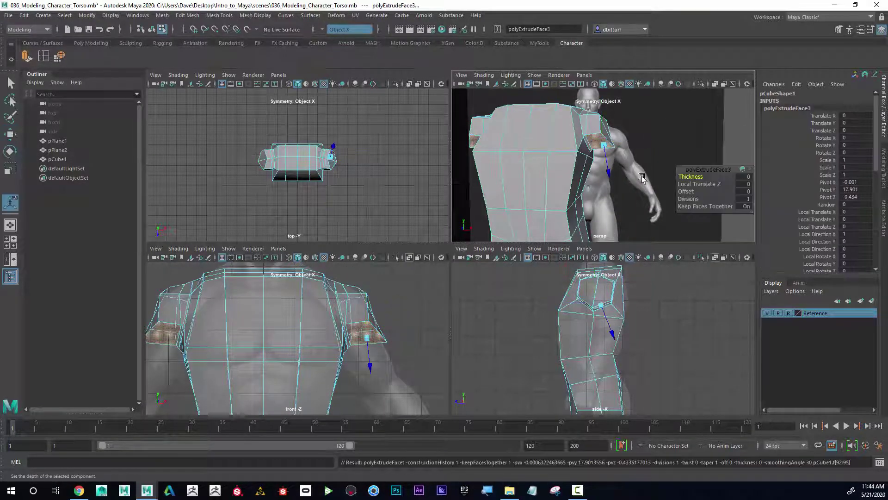
drag(601, 159, 624, 237)
mouse_move(601, 176)
alt+mouse_down()
mouse_move(516, 157)
mouse_move(598, 166)
alt+mouse_up()
key(ctrl+z)
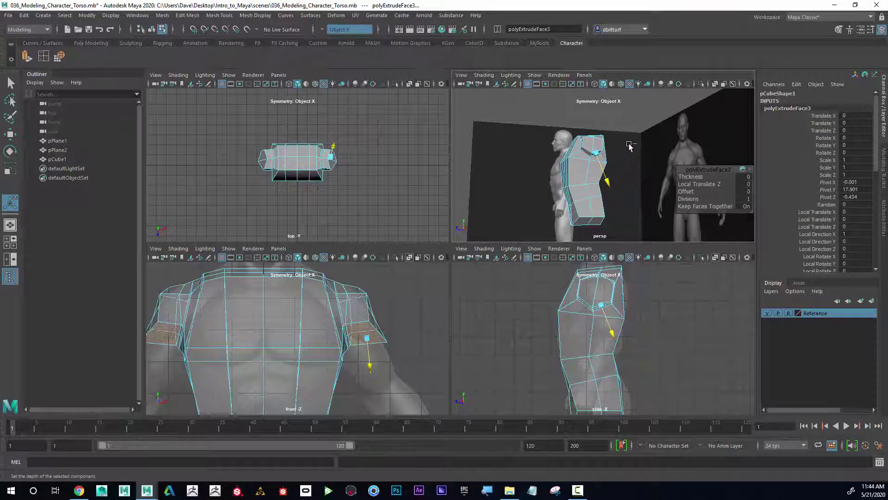
key(ctrl+z)
- Extrude the underside faces of both arms downward with a Local Translate Z of 0.732
scroll(568, 118, up, 5)
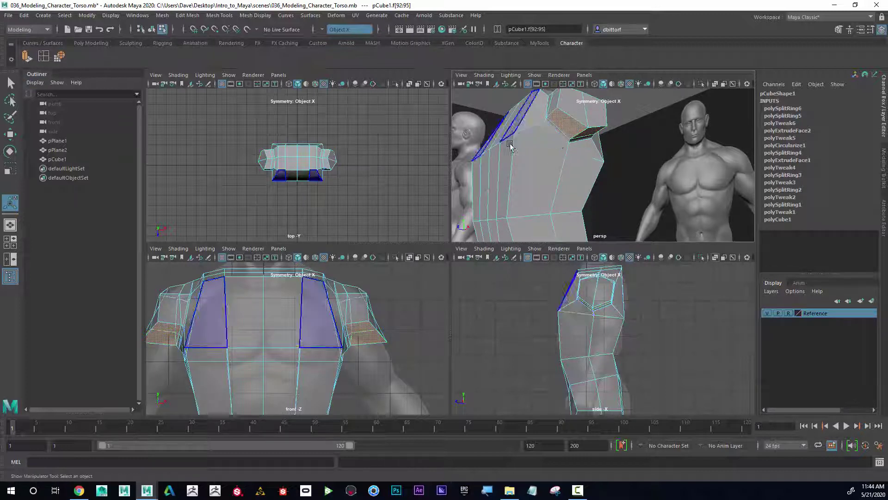
right_drag(572, 126, 573, 152)
click(569, 125)
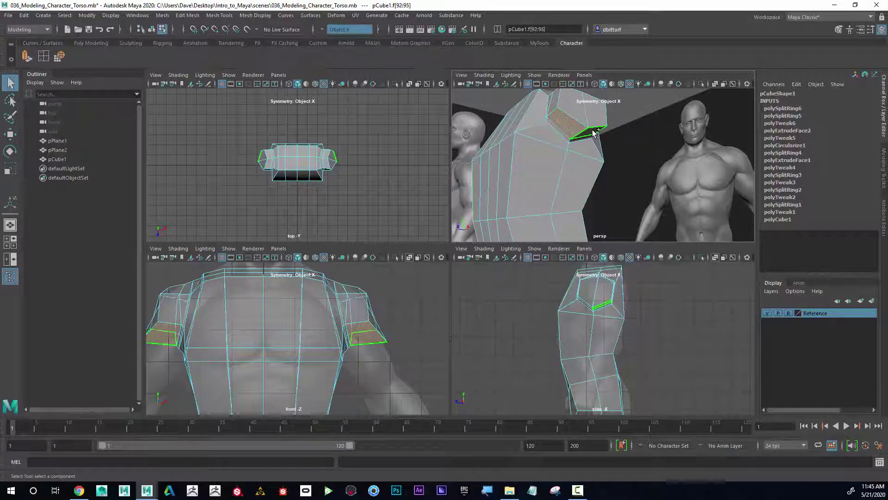
click(27, 59)
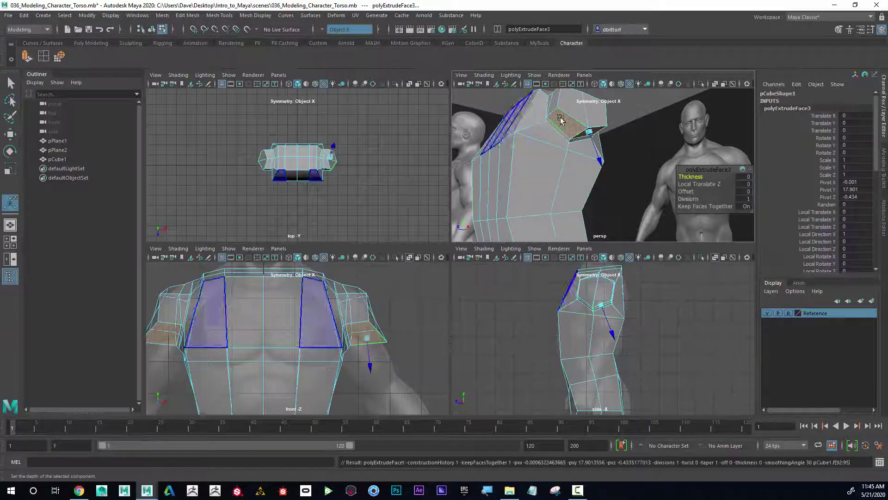
drag(601, 161, 607, 181)
alt+drag(560, 145, 568, 151)
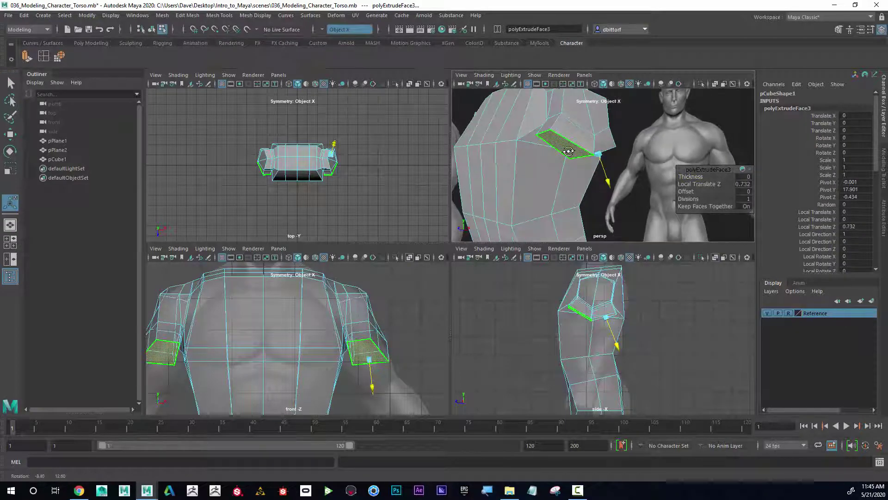
- Select the end faces of the new arm extrusion and scale them vertically until they are flat
right_drag(566, 148, 526, 154)
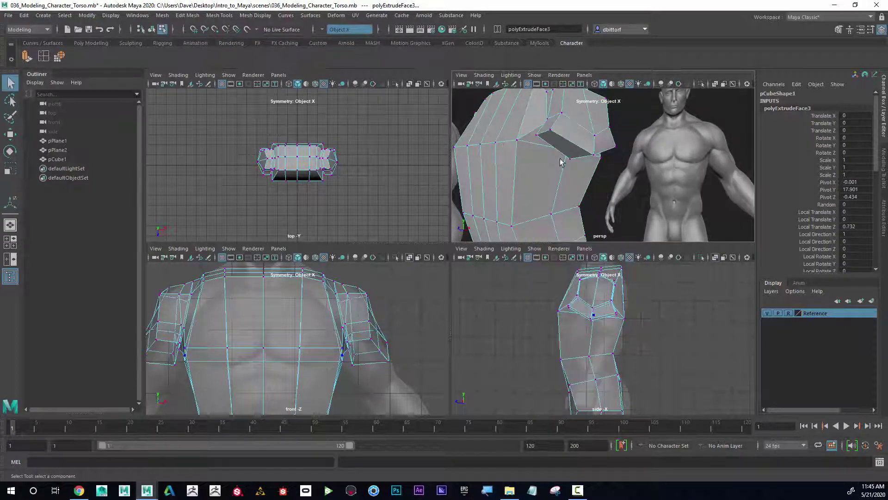
alt+drag(532, 155, 601, 161)
right_drag(593, 158, 593, 182)
click(596, 155)
alt+drag(668, 142, 564, 134)
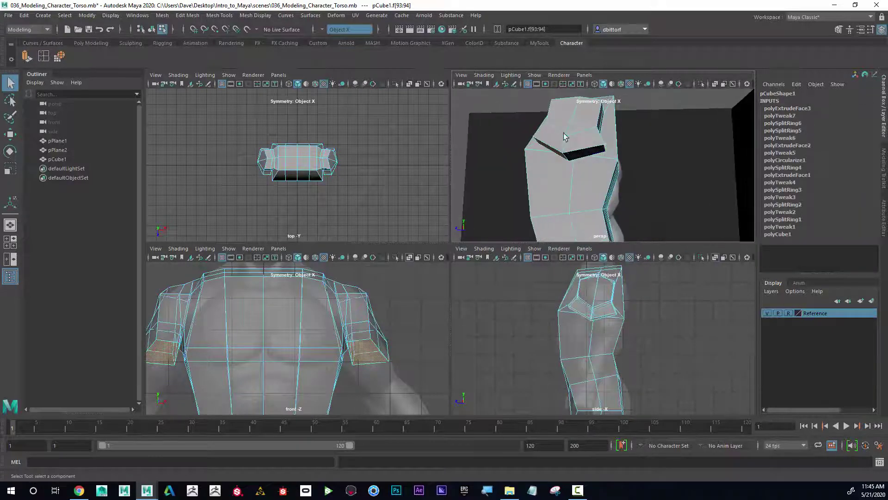
shift+click(583, 155)
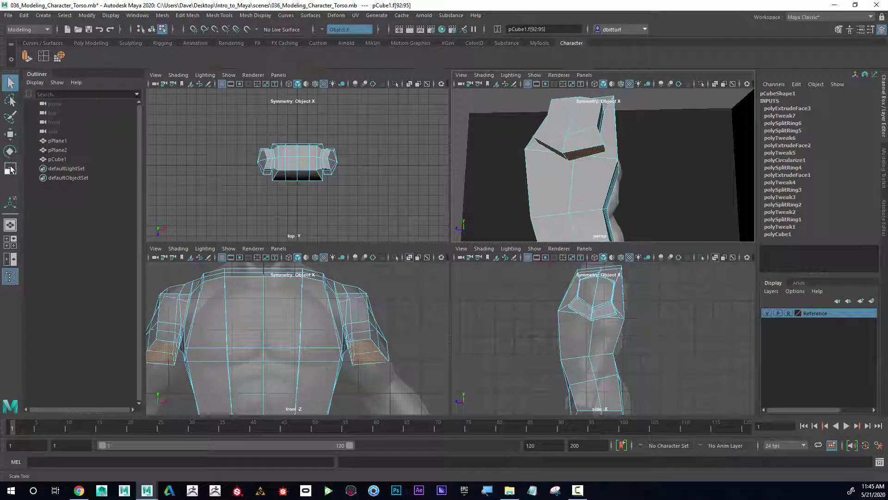
click(9, 134)
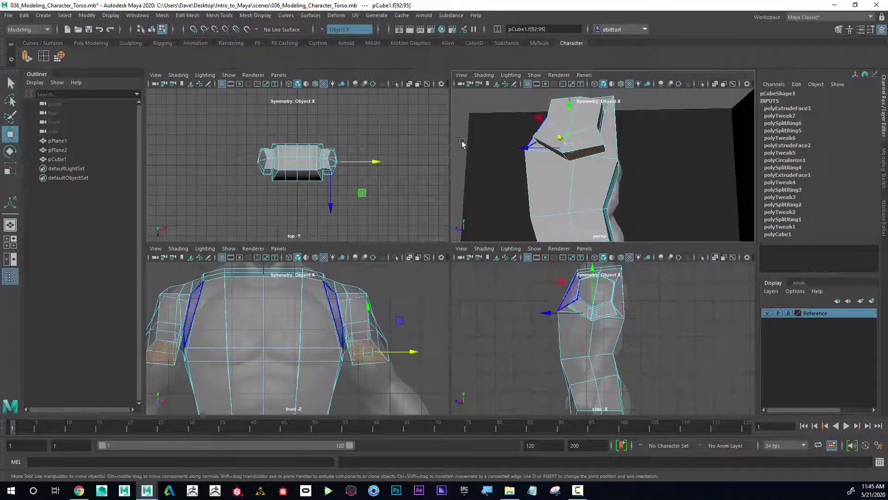
key(r)
drag(528, 151, 572, 146)
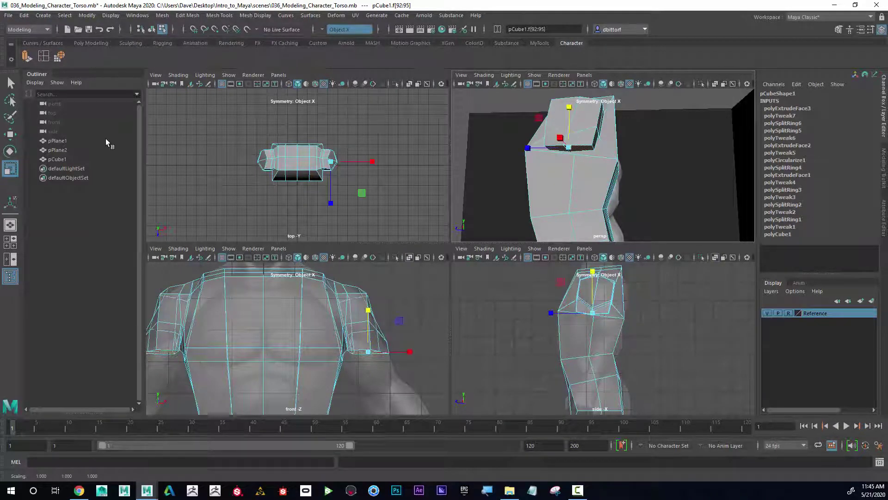
- Move the flattened arm end faces straight down to lengthen the arms to about wrist height
click(13, 136)
alt+drag(649, 138, 717, 141)
alt+right_drag(650, 125, 594, 113)
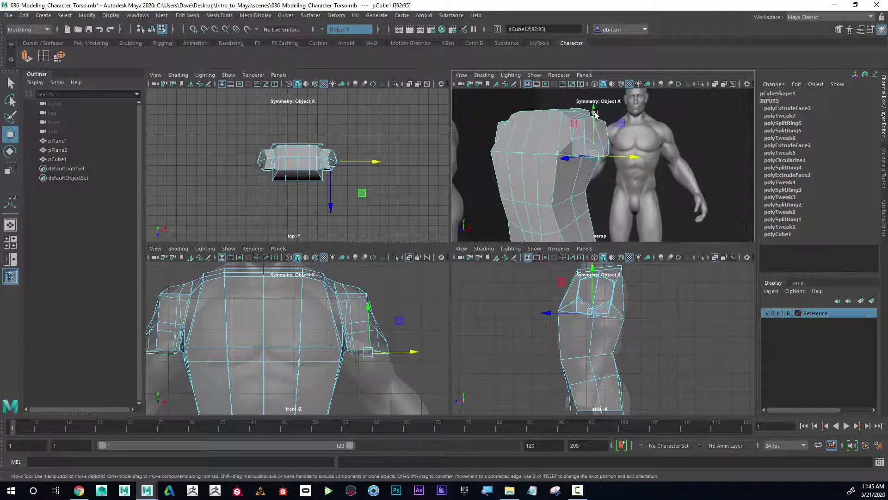
drag(596, 115, 575, 102)
- In an enlarged front view, move the arm end faces outward and slightly up onto the reference wrists
key(space)
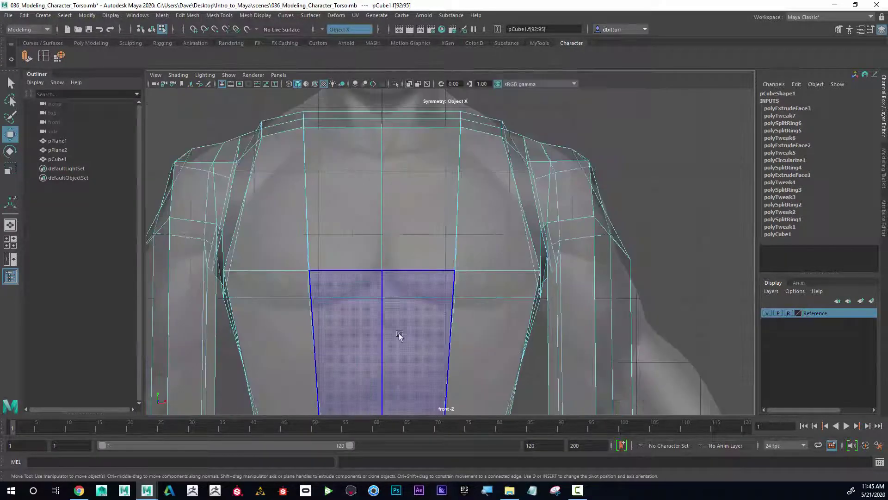
scroll(481, 272, down, 5)
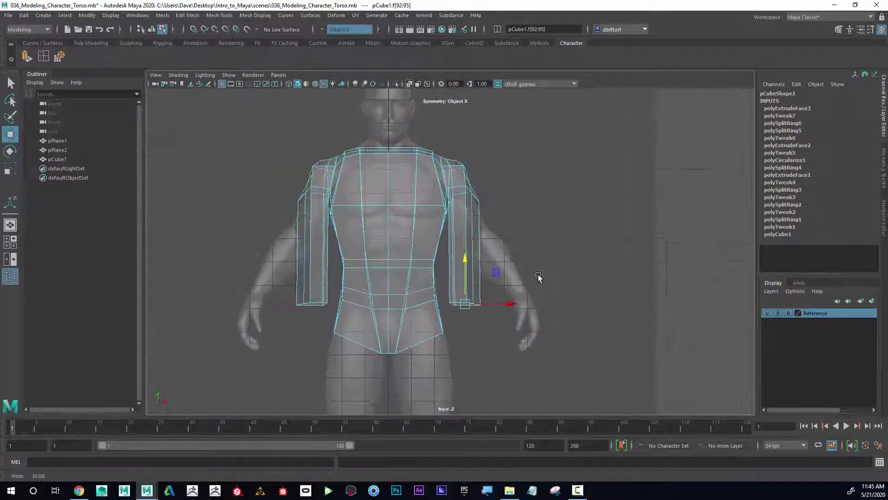
drag(510, 304, 568, 289)
alt+middle_drag(497, 299, 488, 277)
alt+right_drag(489, 277, 525, 259)
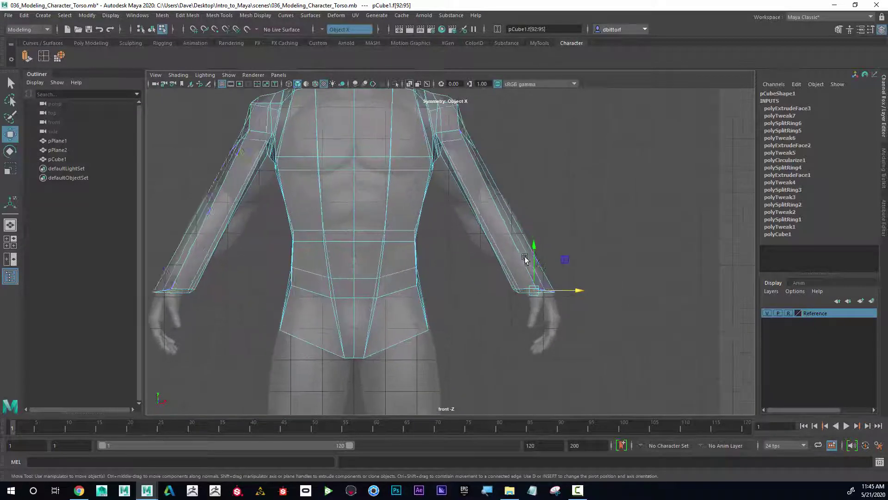
drag(535, 245, 533, 229)
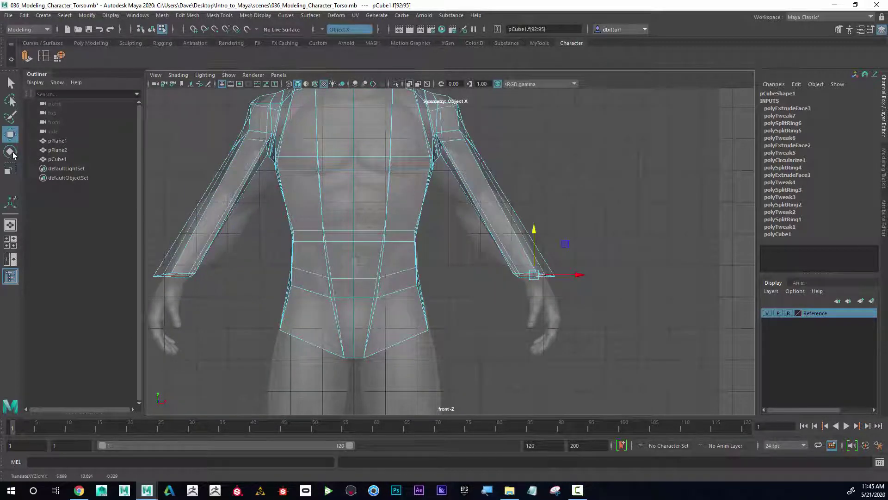
- Rotate the arm end faces to match the reference wrist angle and scale them down to the wrist's width
key(e)
drag(578, 249, 566, 233)
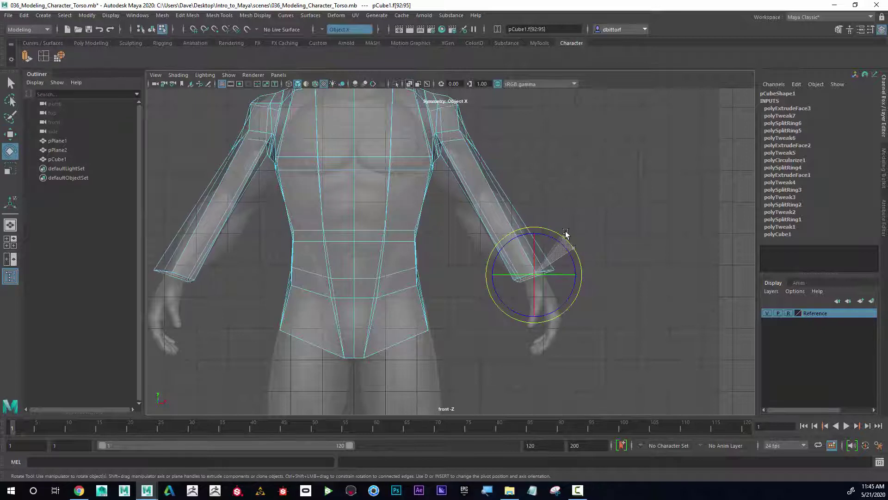
key(r)
drag(534, 276, 572, 277)
click(10, 134)
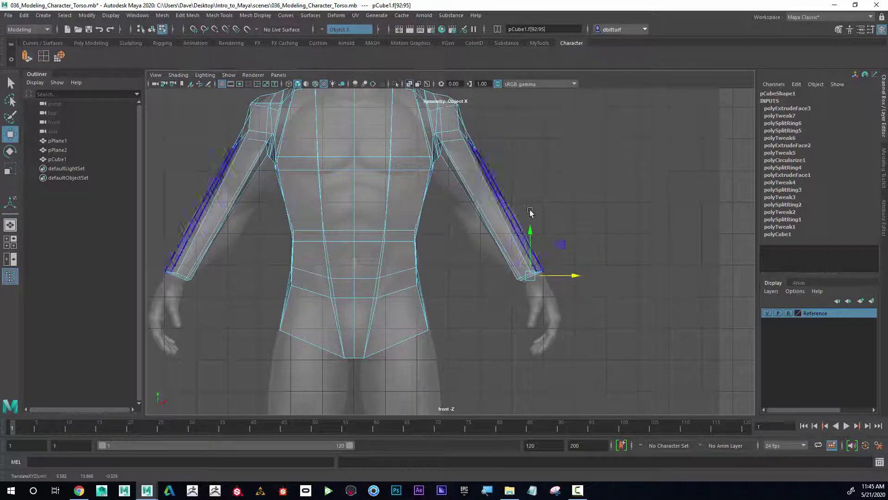
- Reposition the outer and top shoulder vertices on both arms so the deltoids follow the reference outline in the front view
alt+middle_drag(512, 209, 550, 249)
key(space)
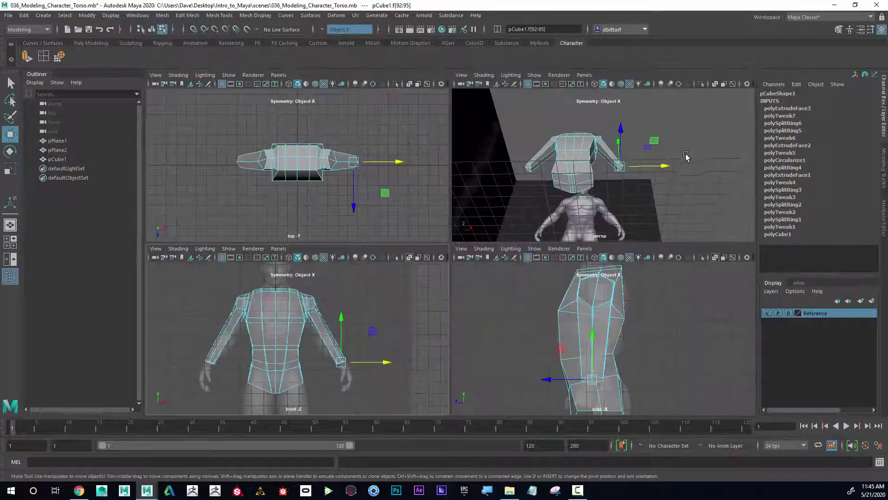
alt+drag(689, 156, 646, 196)
scroll(646, 196, up, 8)
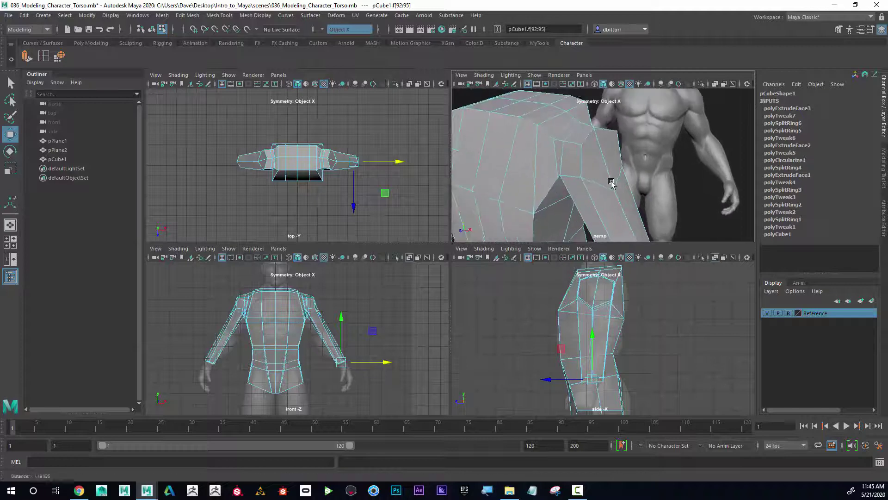
right_click(601, 175)
click(615, 192)
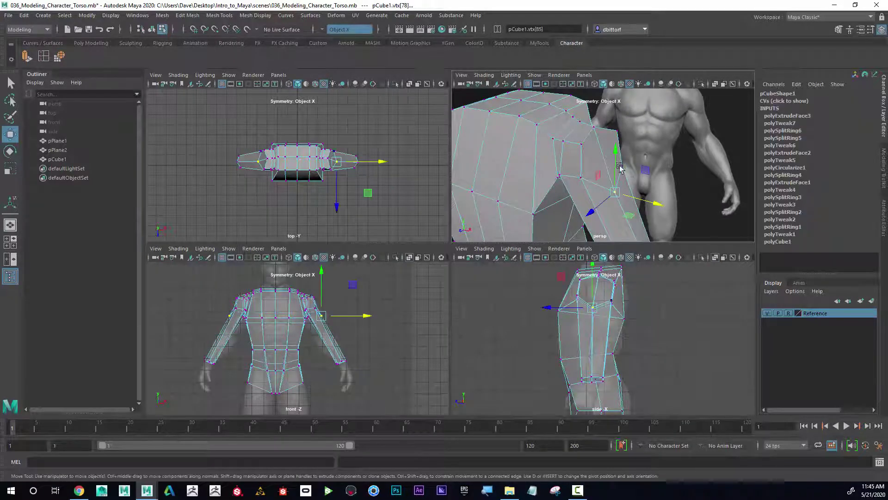
drag(616, 160, 650, 127)
click(588, 125)
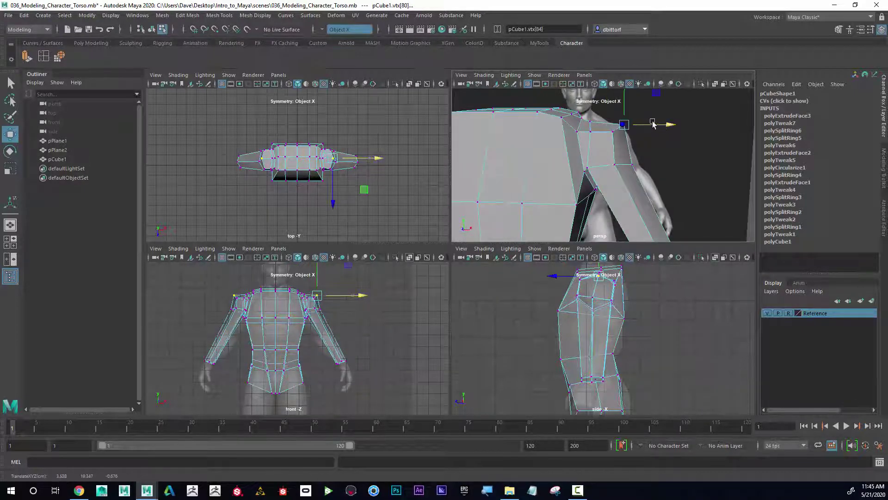
key(space)
scroll(448, 172, up, 4)
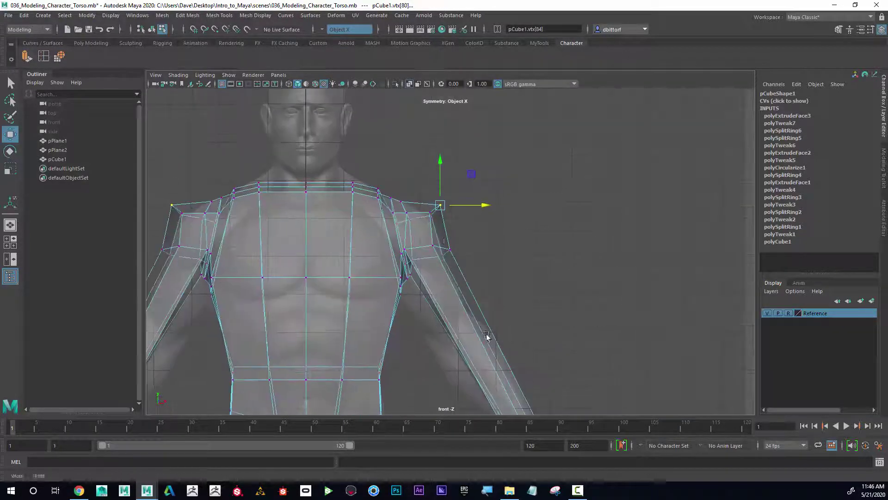
drag(448, 172, 429, 183)
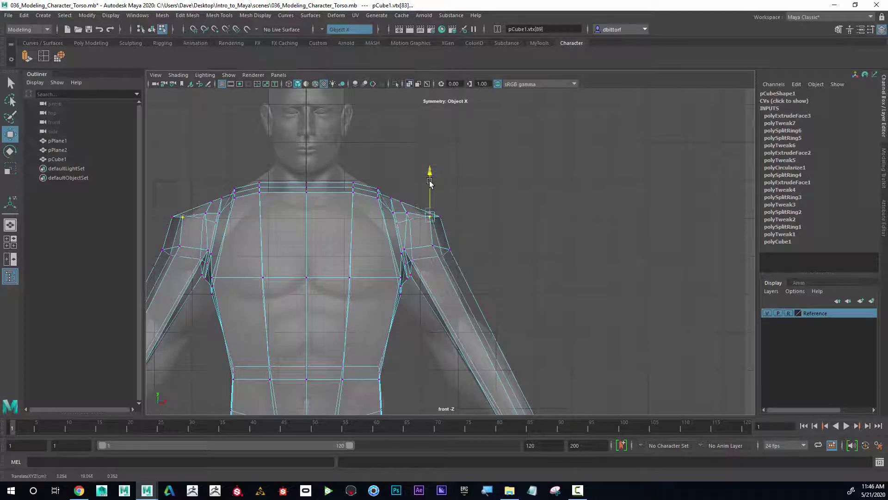
- Shift the rear outer shoulder vertices along the depth axis to round the back of the shoulders
key(space)
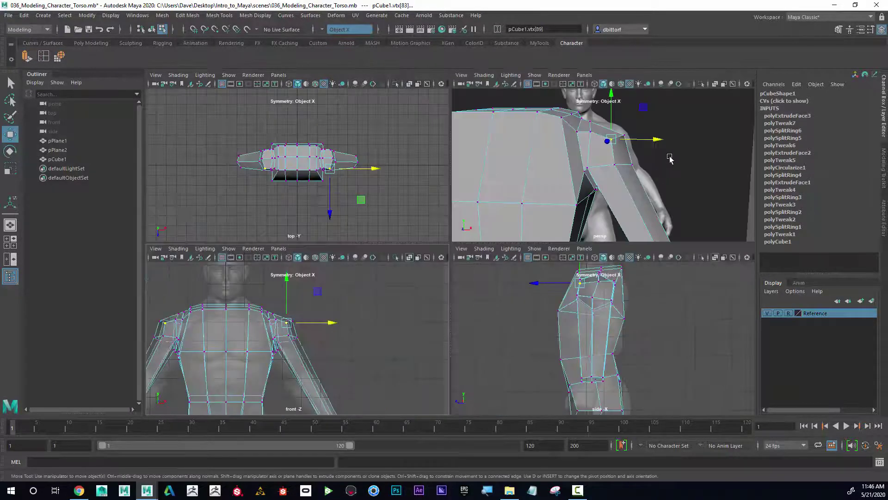
alt+drag(615, 138, 587, 116)
alt+drag(590, 125, 655, 180)
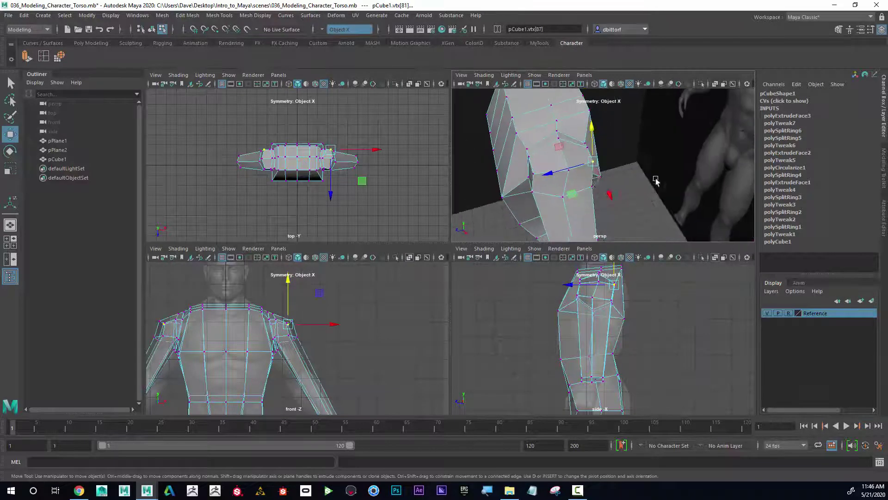
drag(577, 168, 556, 173)
- Adjust the vertices on the back of the shoulder joint, moving those beside the torso slightly inward
alt+drag(626, 154, 583, 179)
alt+right_drag(583, 179, 633, 139)
alt+drag(633, 139, 562, 135)
click(592, 113)
click(576, 135)
click(582, 168)
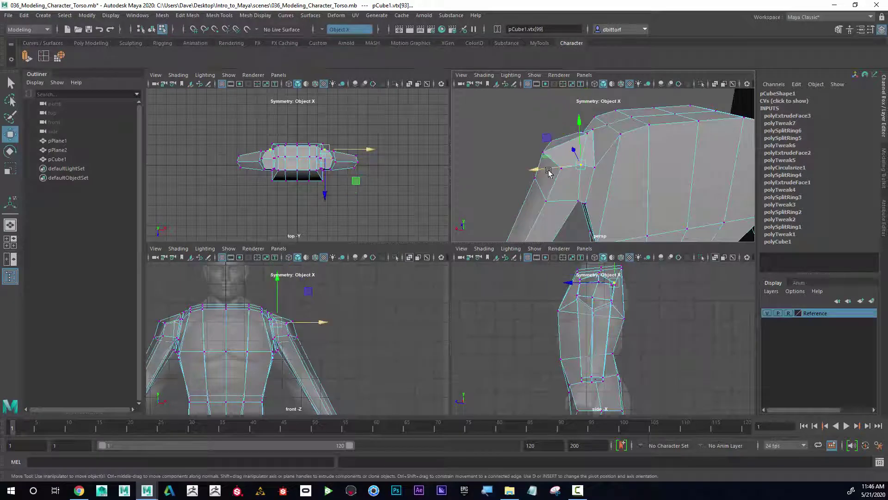
alt+drag(594, 173, 625, 161)
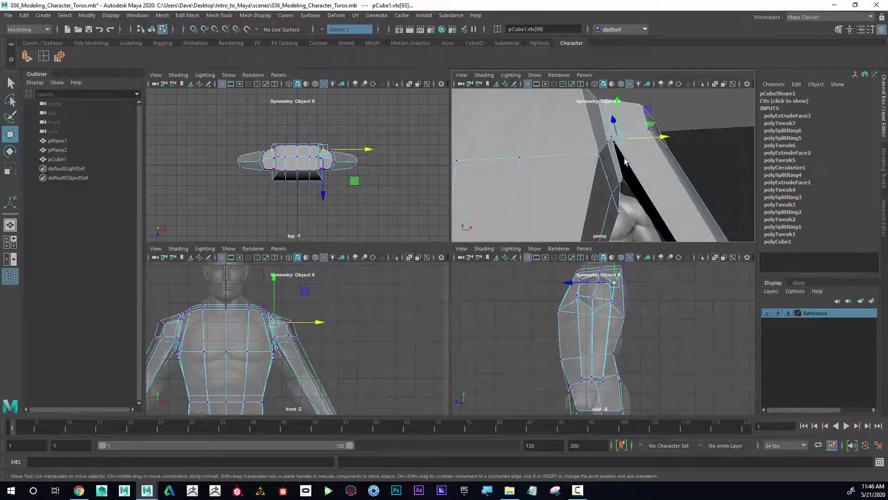
alt+drag(677, 170, 604, 172)
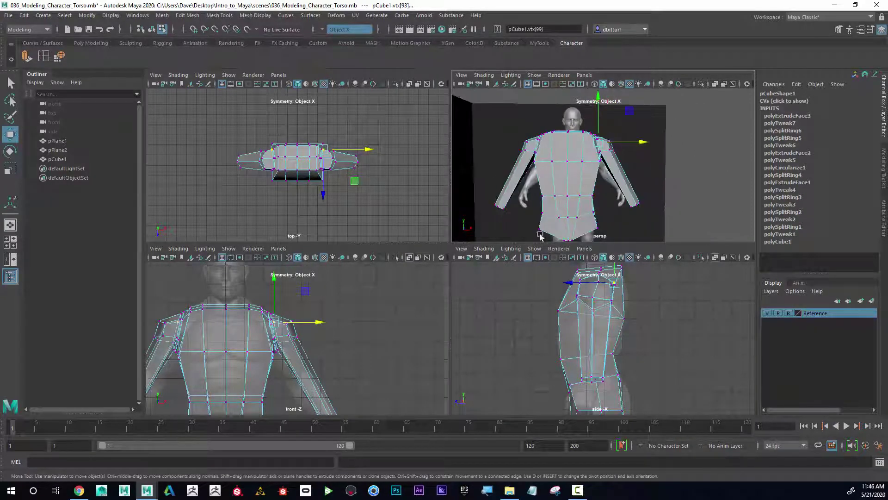
- Select the end faces at the wrists and circularize them
alt+drag(576, 212, 583, 178)
alt+right_drag(583, 178, 693, 182)
alt+middle_drag(693, 182, 664, 165)
right_drag(591, 147, 595, 153)
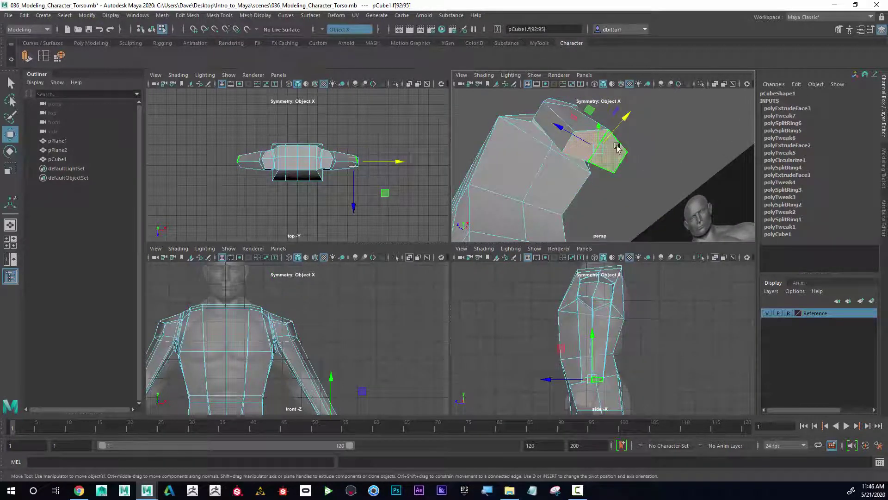
alt+drag(617, 147, 638, 166)
click(678, 133)
click(626, 155)
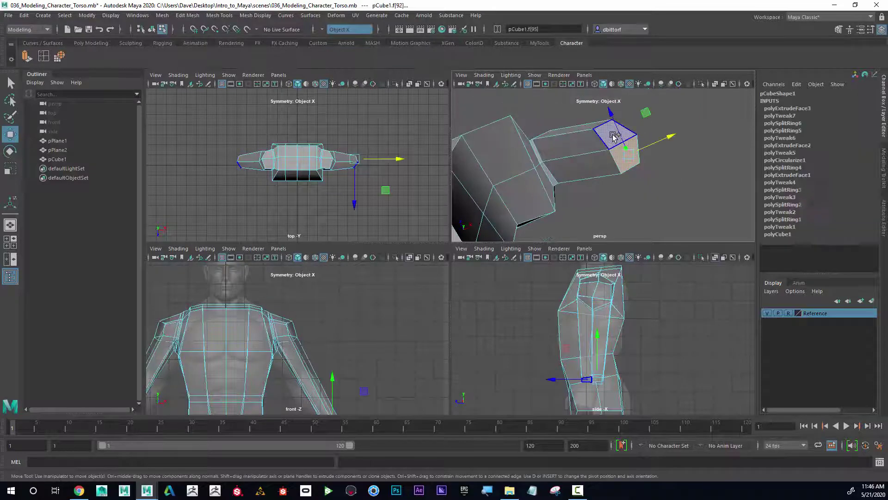
key(ctrl+z)
key(ctrl+z)
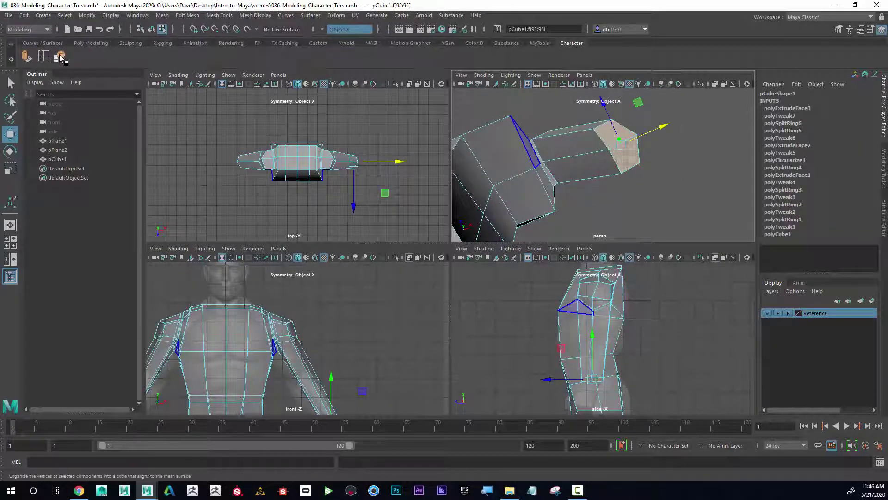
click(60, 54)
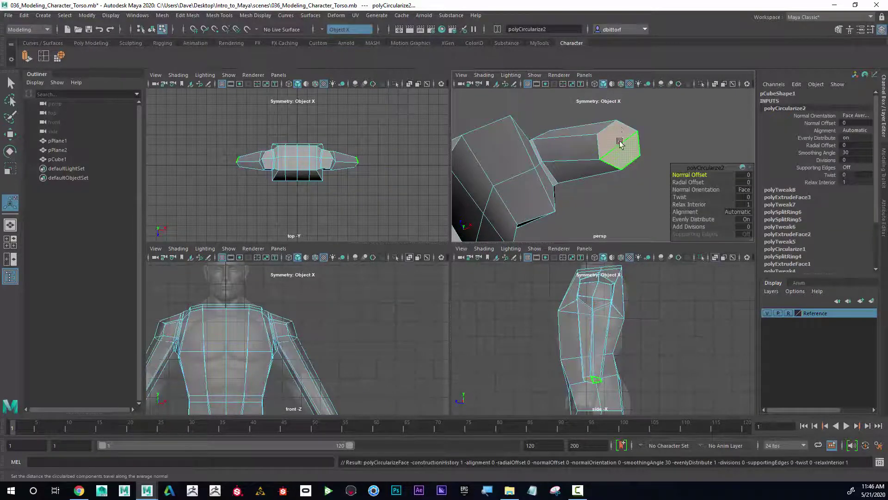
alt+drag(617, 145, 492, 210)
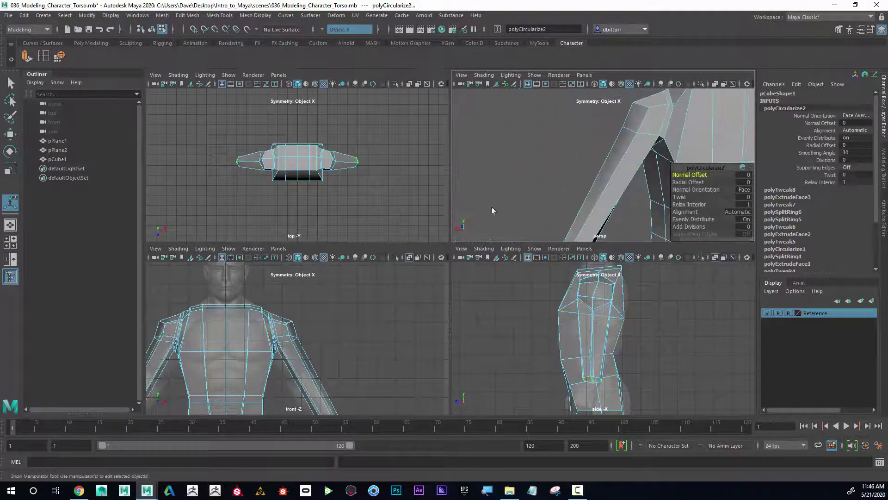
mouse_move(589, 161)
alt+mouse_down()
mouse_move(551, 129)
mouse_move(594, 153)
alt+mouse_up()
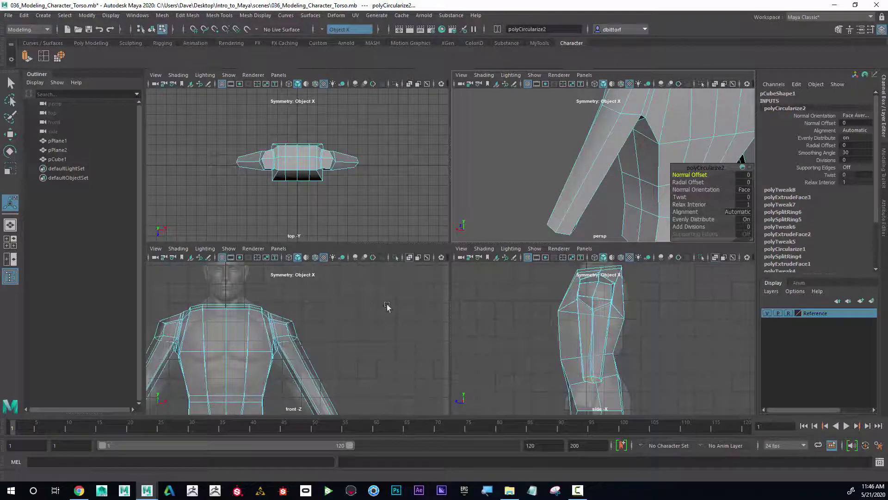
- In an enlarged front view, insert an edge loop around both arms at elbow height and circularize it
alt+right_drag(547, 163, 514, 167)
key(space)
alt+right_drag(462, 195, 418, 212)
alt+drag(417, 213, 471, 198)
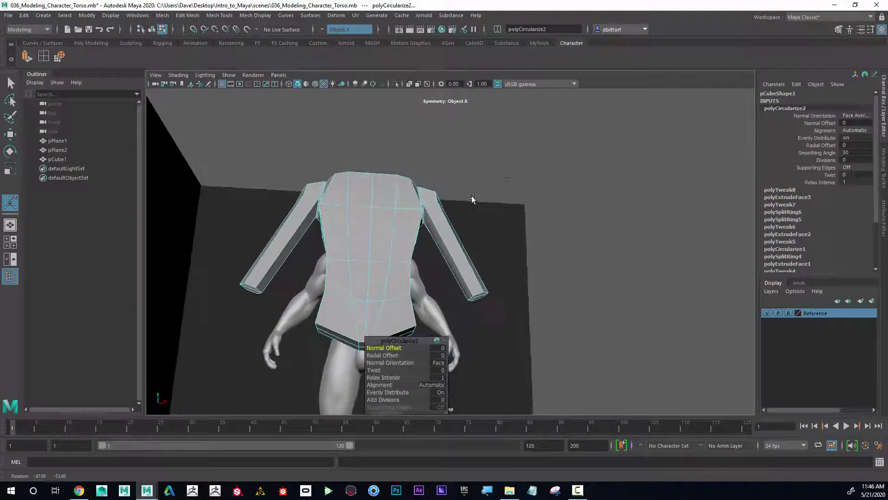
key(space)
alt+right_drag(324, 278, 407, 296)
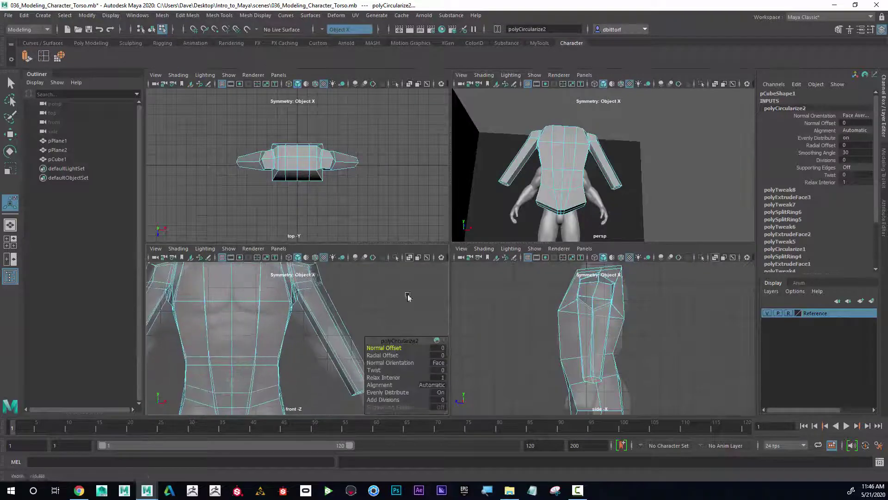
key(space)
alt+right_drag(468, 240, 338, 208)
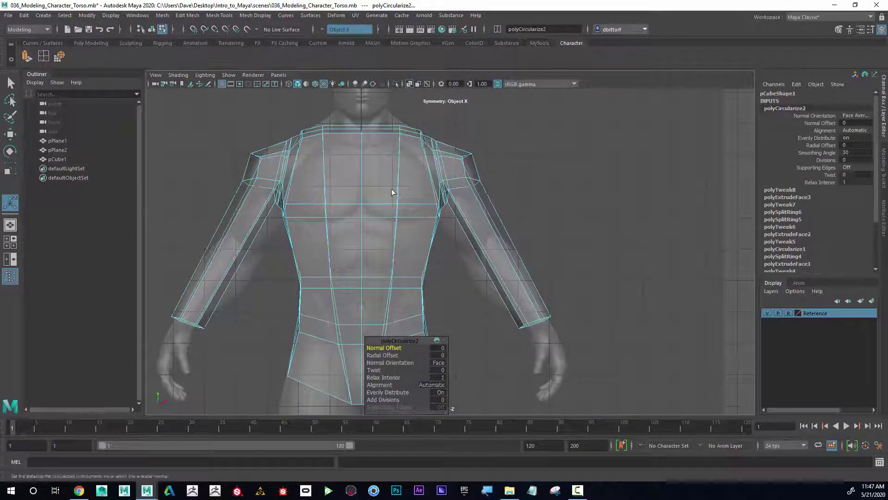
key(y)
drag(477, 253, 477, 254)
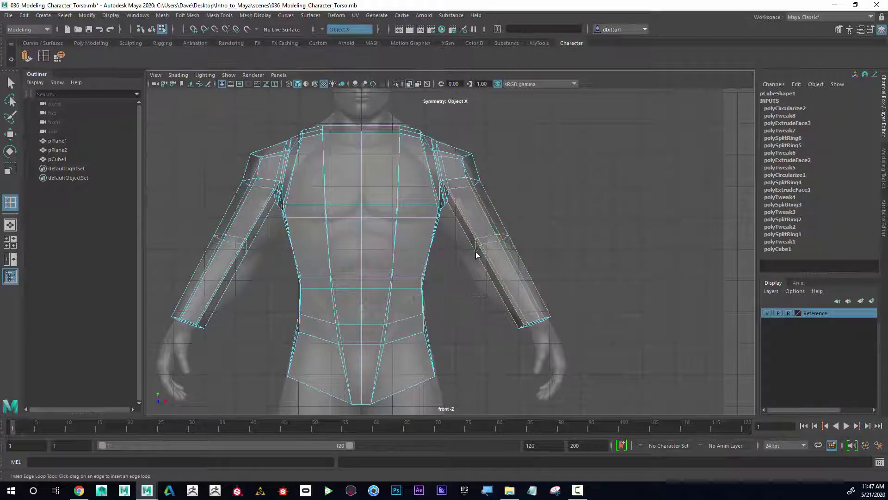
drag(477, 254, 476, 253)
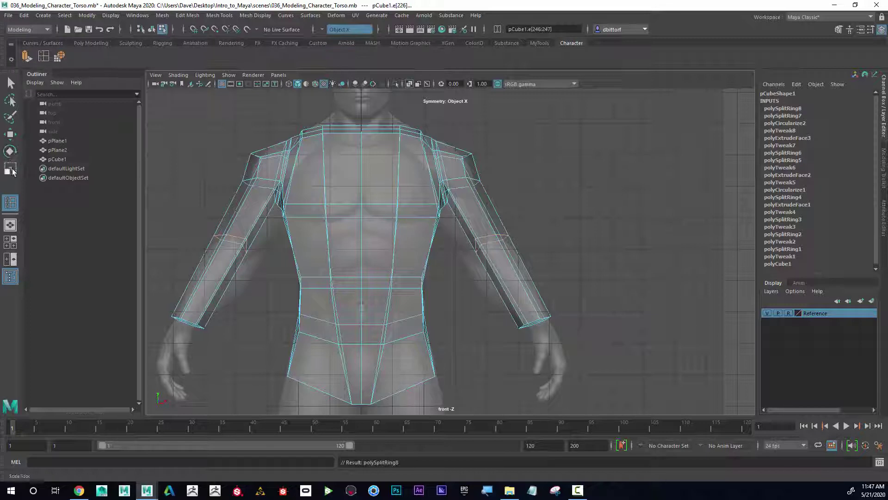
click(57, 56)
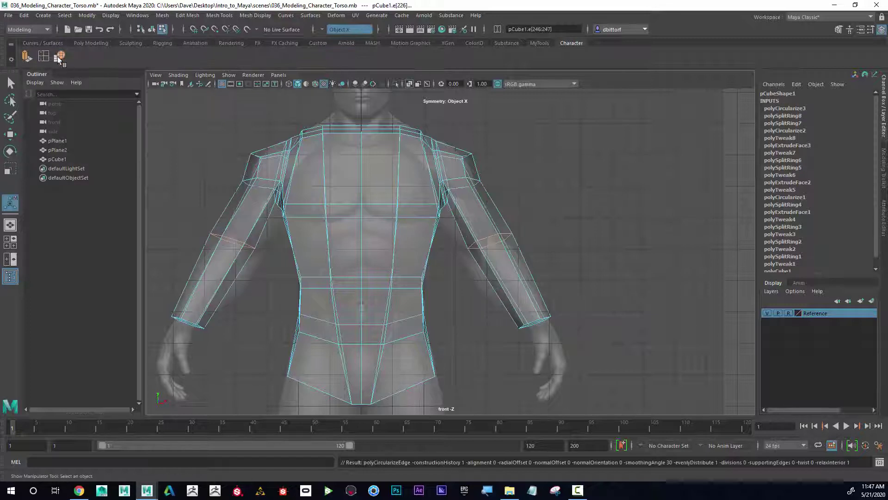
- Move the elbow edge loop inward and rotate it to match the bend of the reference elbow
click(10, 135)
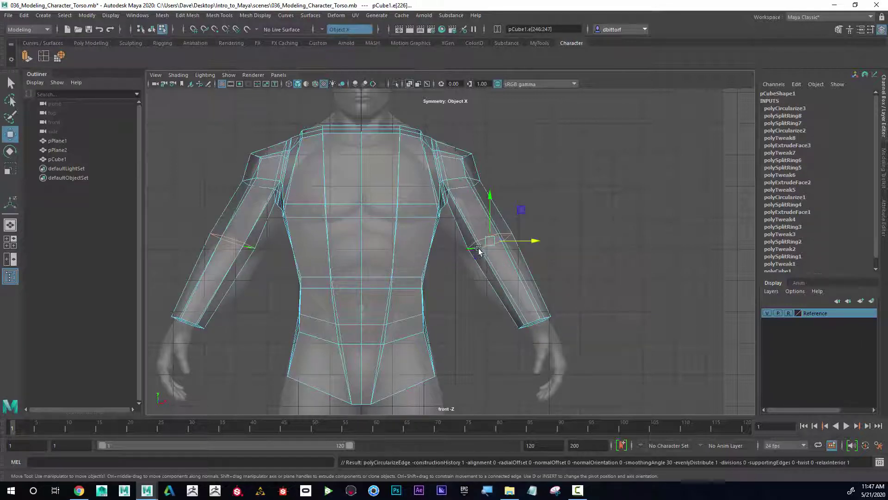
drag(493, 244, 486, 248)
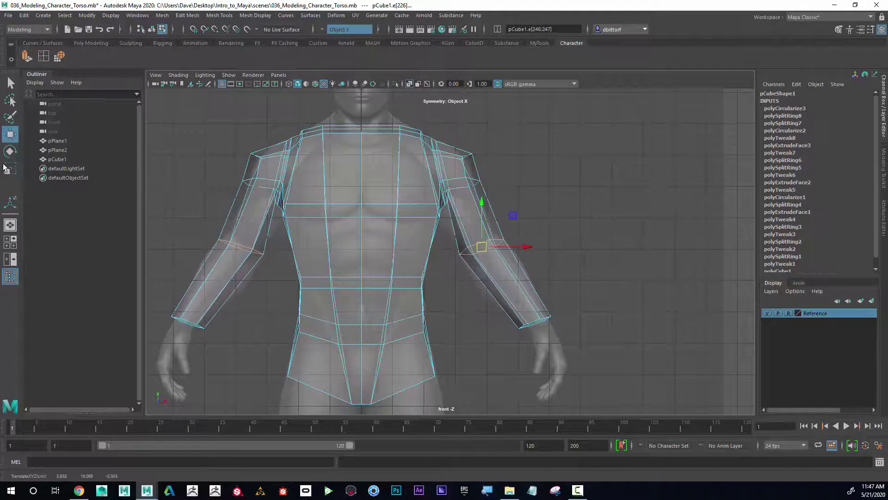
click(10, 152)
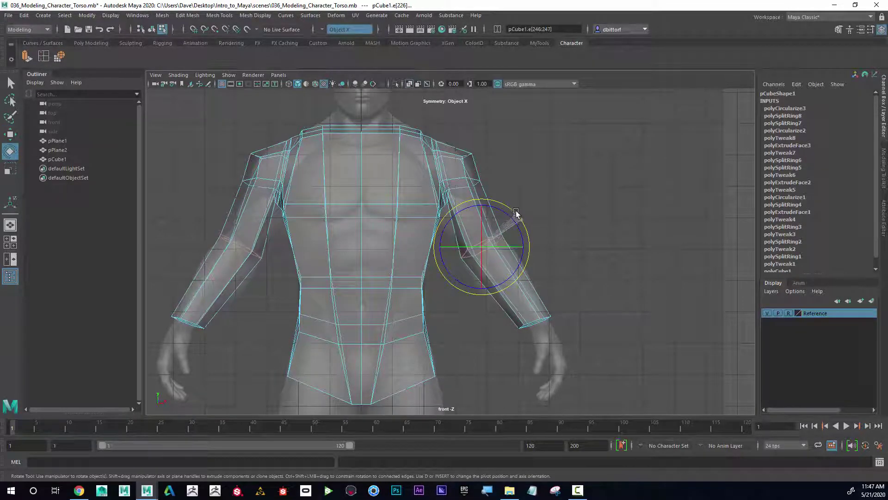
click(10, 135)
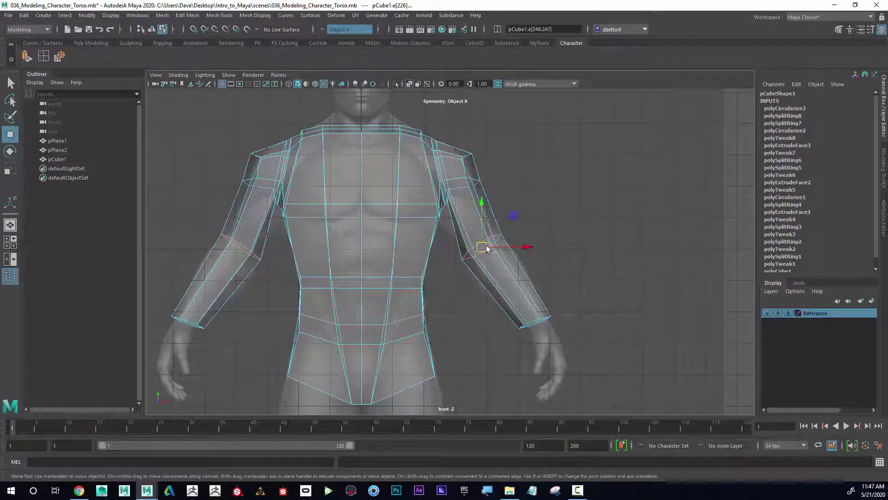
mouse_move(482, 245)
mouse_down()
mouse_move(482, 238)
mouse_move(475, 244)
mouse_up()
click(11, 168)
click(11, 135)
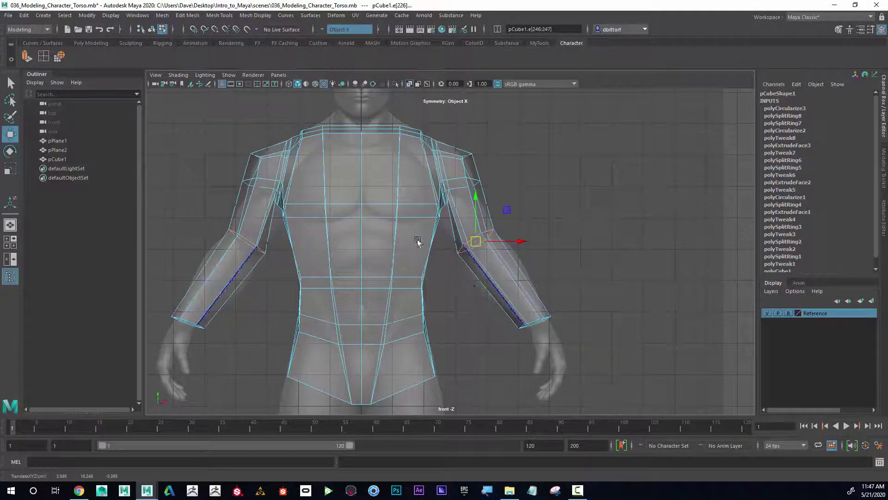
- Insert another edge loop around the forearms just below the elbows and scale it to the reference forearm width
key(g)
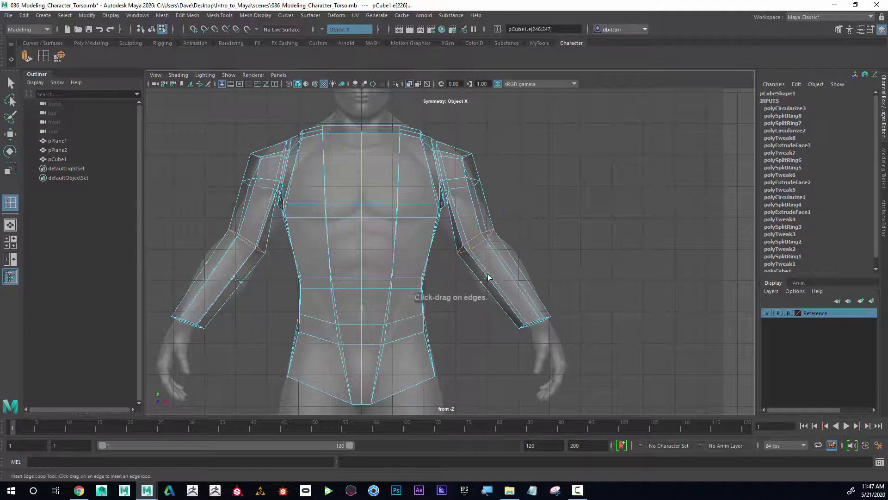
click(489, 276)
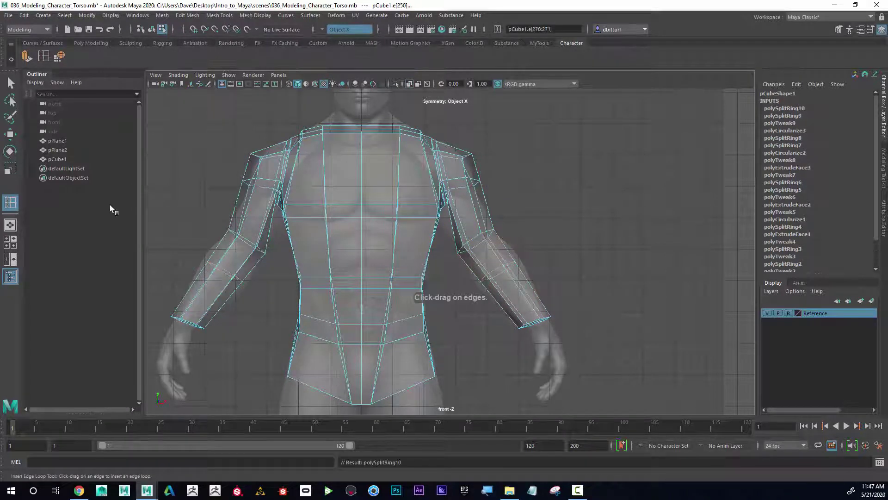
click(9, 167)
drag(498, 273, 504, 272)
- In an enlarged side view, move the forearm and elbow edge loops backward to bend the arms like the reference
key(space)
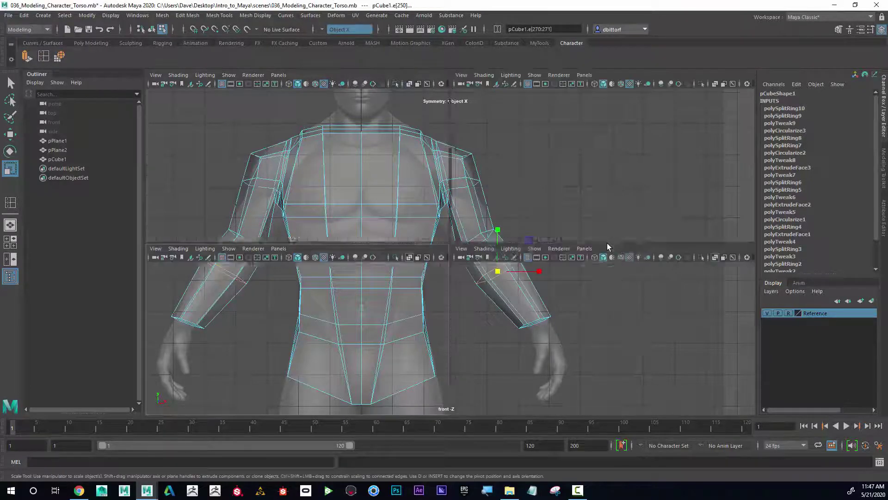
alt+right_drag(612, 302, 645, 315)
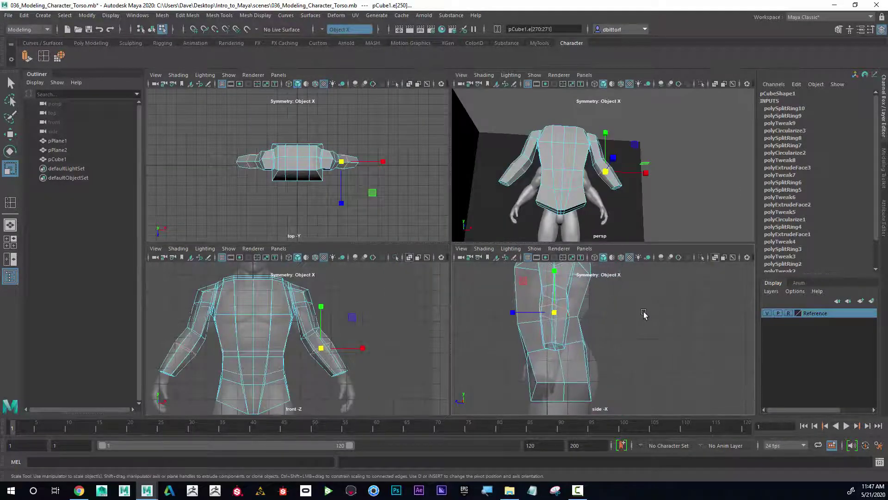
key(space)
alt+middle_drag(425, 216, 492, 239)
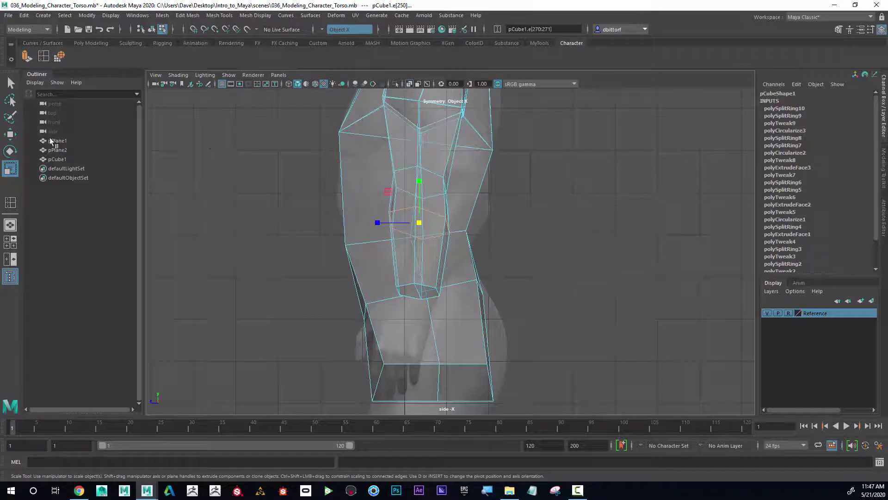
key(w)
drag(373, 222, 402, 220)
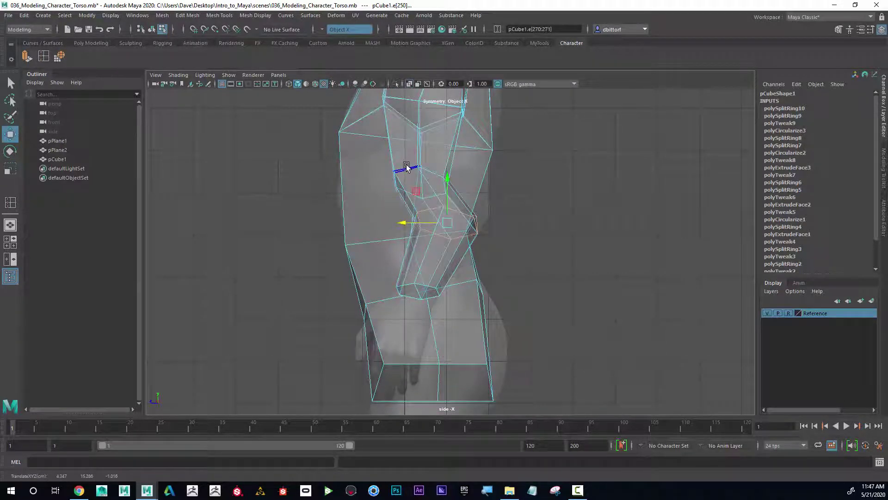
drag(383, 180, 419, 186)
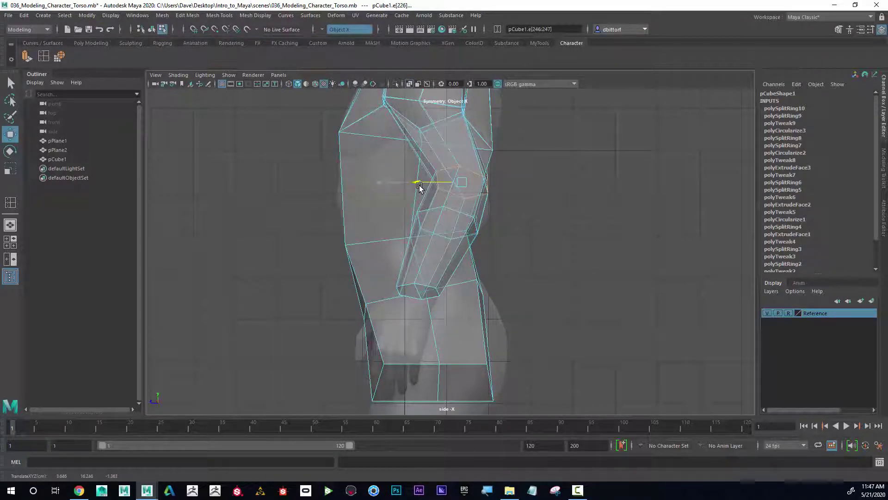
- Inspect the bent arms against the references, returning to the four-view layout and viewing the upper arm from several perspective angles
alt+middle_drag(533, 160, 549, 199)
alt+right_drag(549, 200, 509, 192)
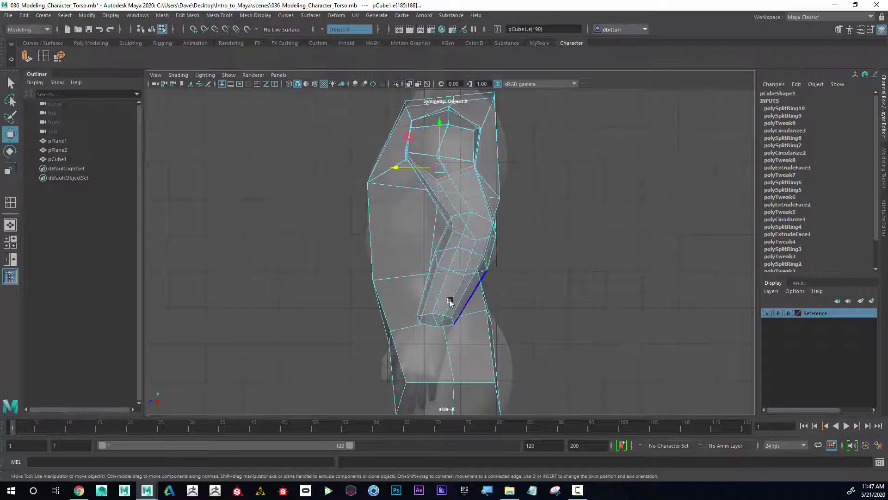
key(space)
alt+drag(602, 192, 541, 181)
alt+right_drag(271, 325, 292, 331)
alt+drag(581, 162, 567, 194)
scroll(568, 134, up, 5)
alt+drag(568, 135, 588, 152)
alt+right_drag(587, 151, 619, 163)
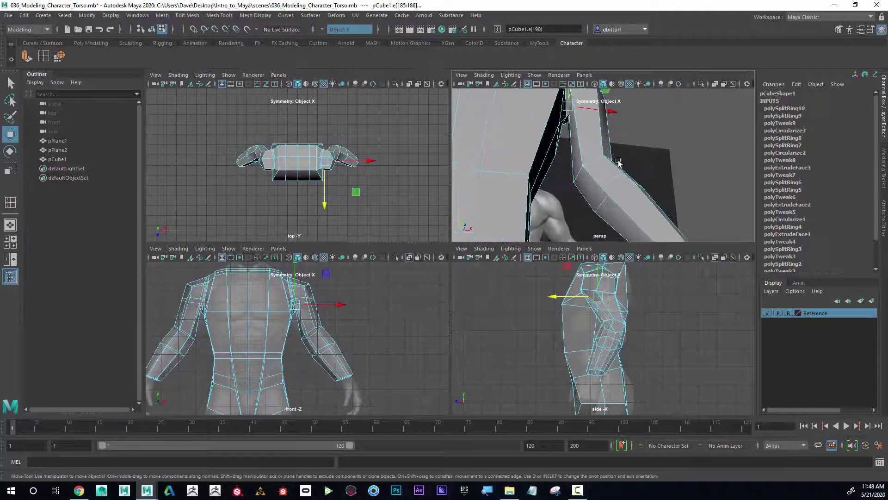
alt+drag(606, 138, 598, 202)
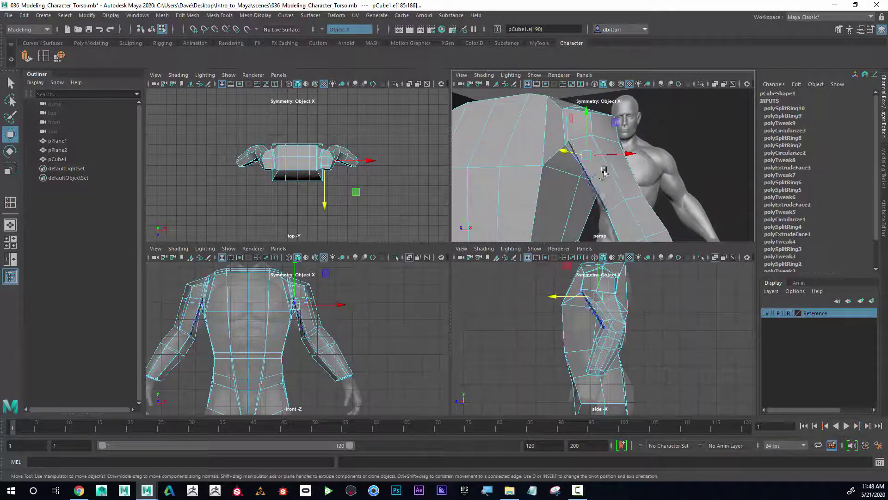
- Insert an edge loop around both upper arms between shoulder and elbow and circularize it
alt+right_drag(589, 317, 684, 315)
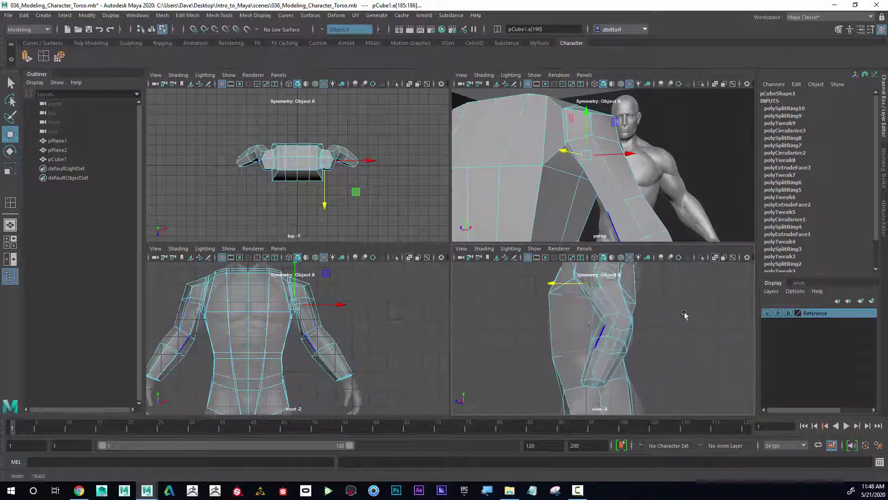
alt+middle_drag(630, 311, 627, 348)
alt+right_drag(626, 349, 738, 360)
alt+middle_drag(665, 329, 661, 342)
alt+right_drag(661, 342, 689, 351)
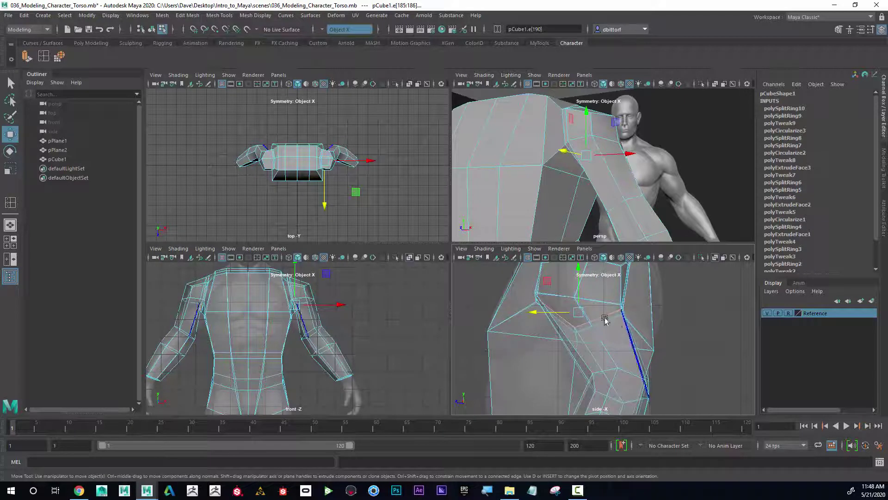
alt+right_drag(335, 354, 351, 350)
alt+middle_drag(315, 309, 313, 321)
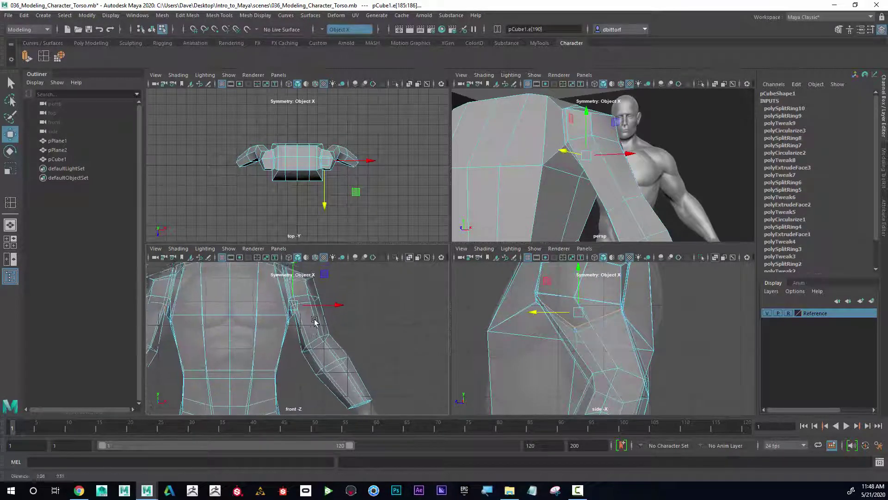
alt+right_drag(313, 321, 346, 326)
click(43, 56)
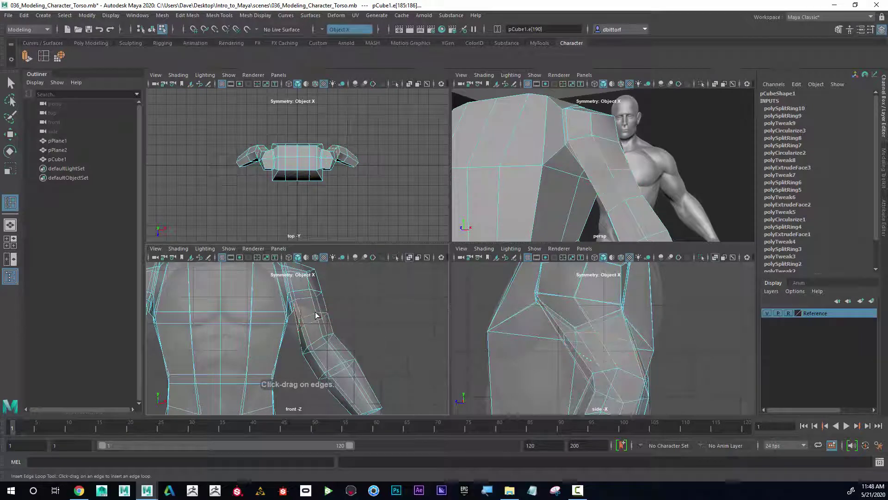
click(316, 315)
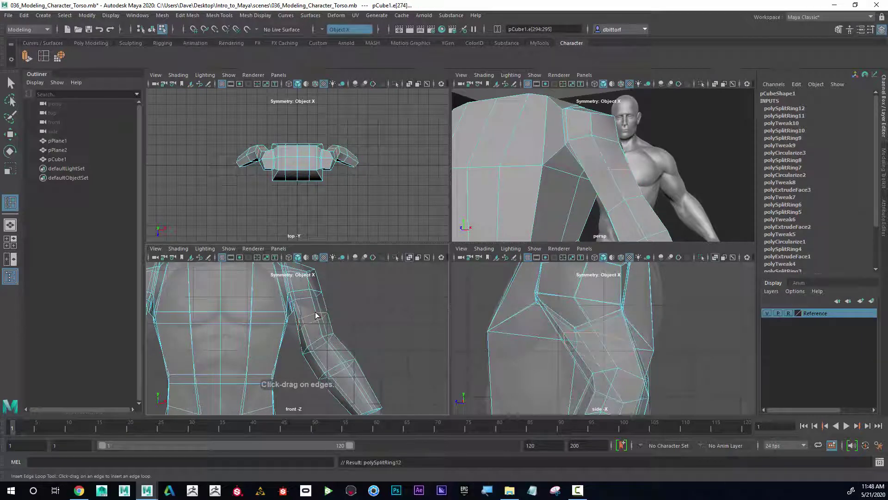
click(60, 56)
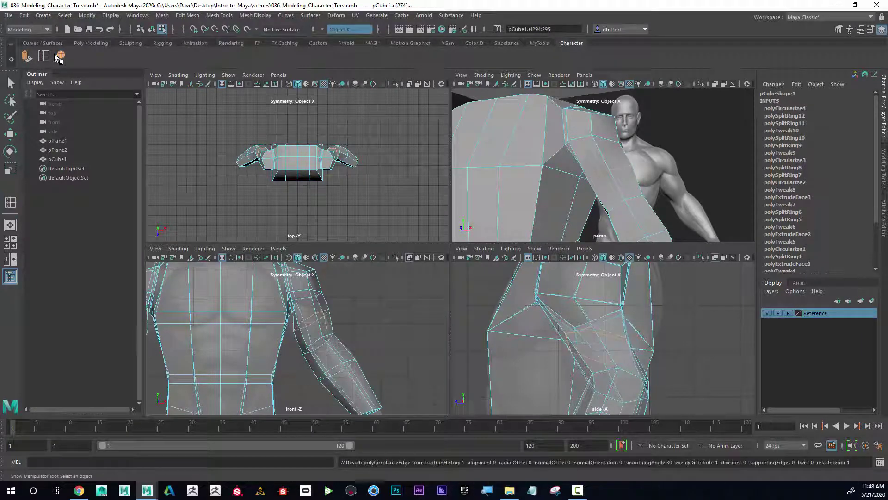
- Move the upper-arm edge loop to follow the reference in the front view and backward in the side view
click(11, 133)
drag(361, 322, 359, 323)
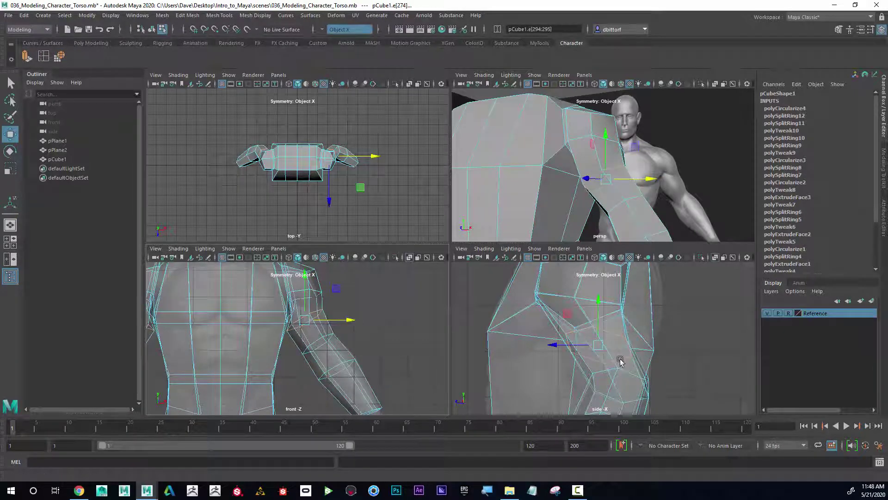
drag(546, 344, 564, 345)
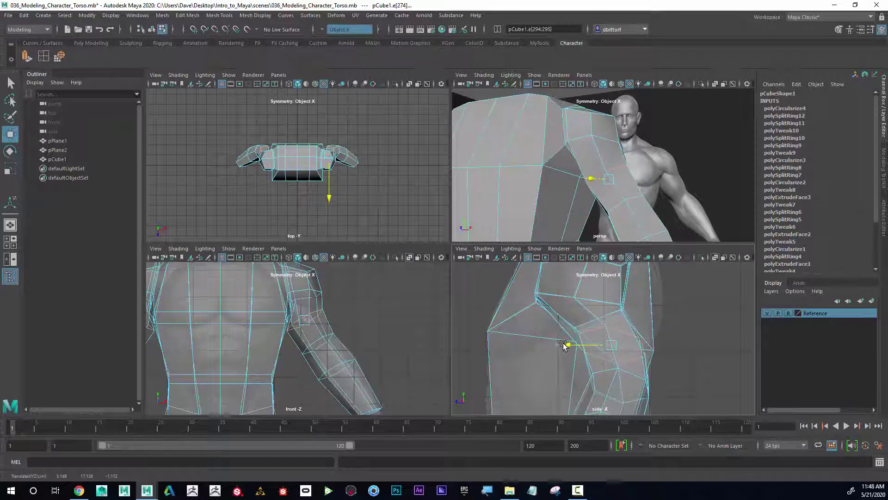
- Scale the upper-arm edge loop in depth and nudge it slightly forward to fit the side reference arm
click(10, 171)
drag(569, 346, 553, 346)
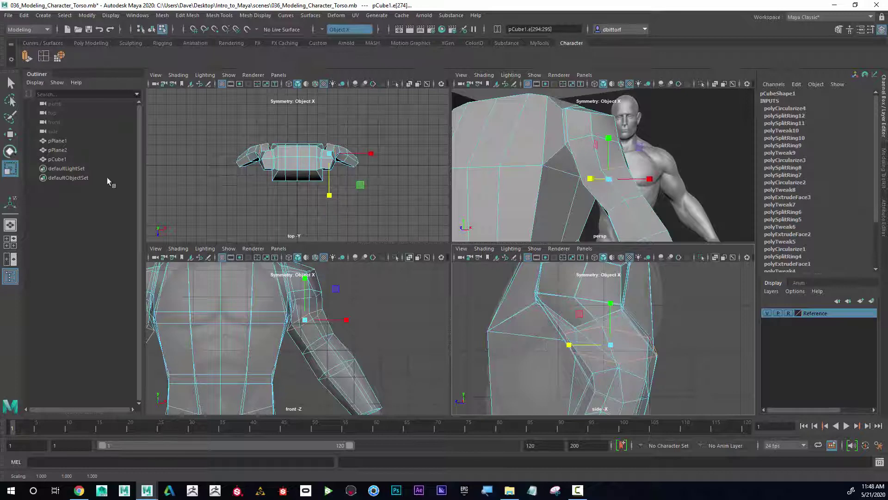
key(e)
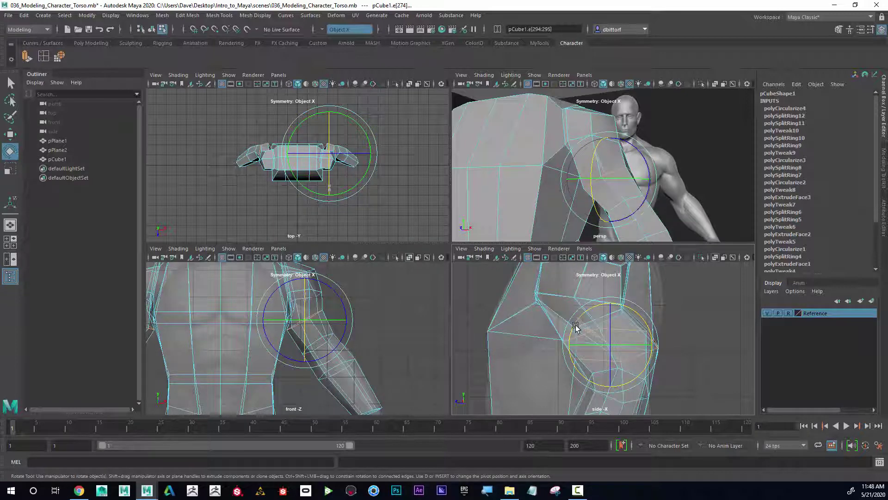
key(r)
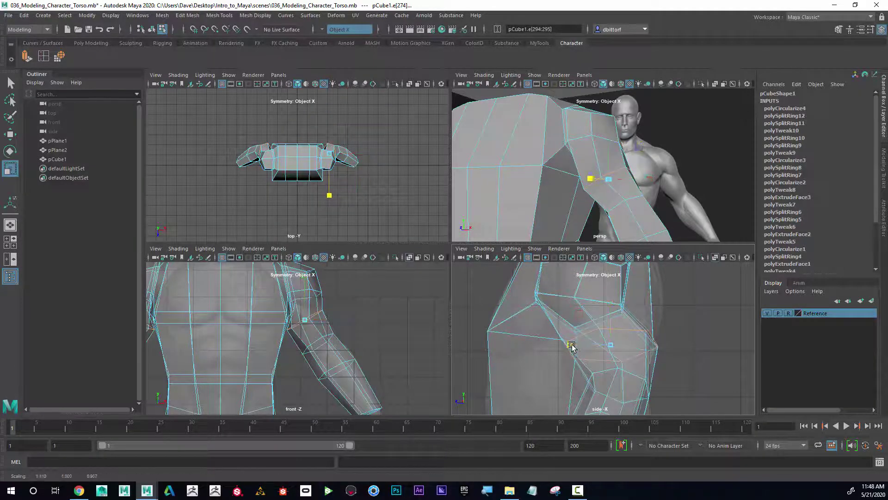
click(11, 139)
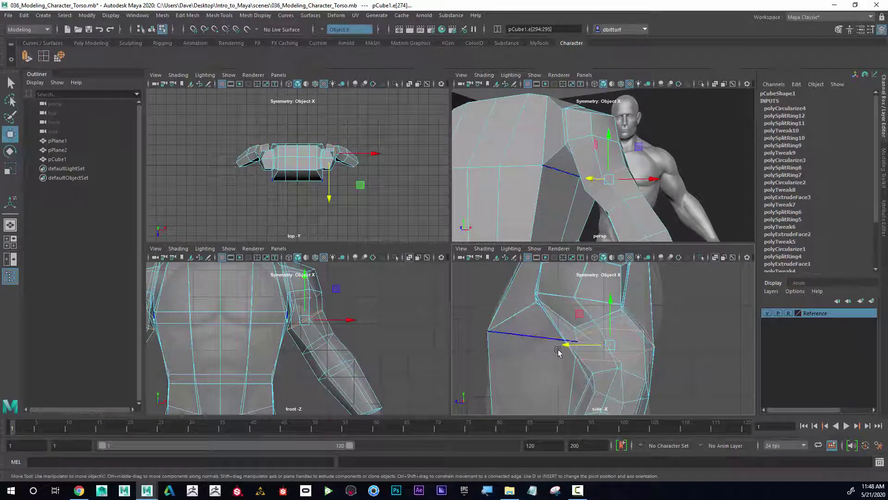
drag(568, 344, 561, 346)
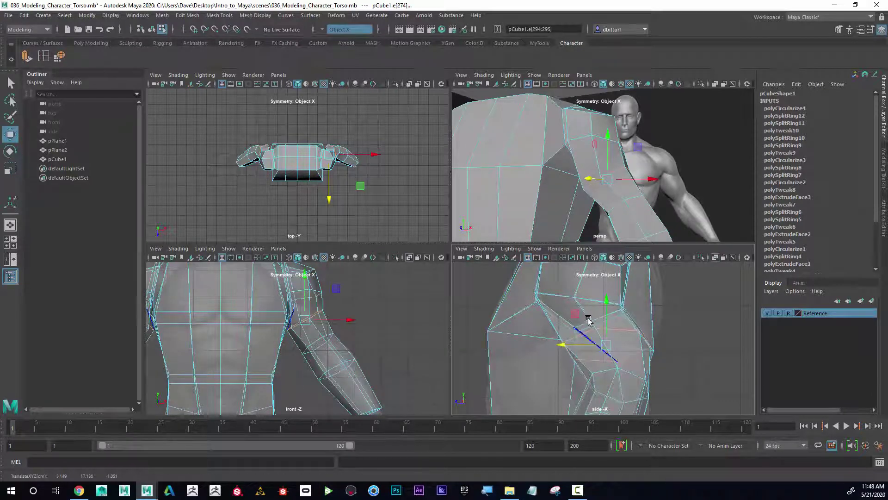
- Select the rear edge of the upper arm near the armpit and move it backward to fill out the arm
alt+drag(653, 160, 587, 156)
right_drag(588, 156, 580, 136)
click(581, 156)
key(f)
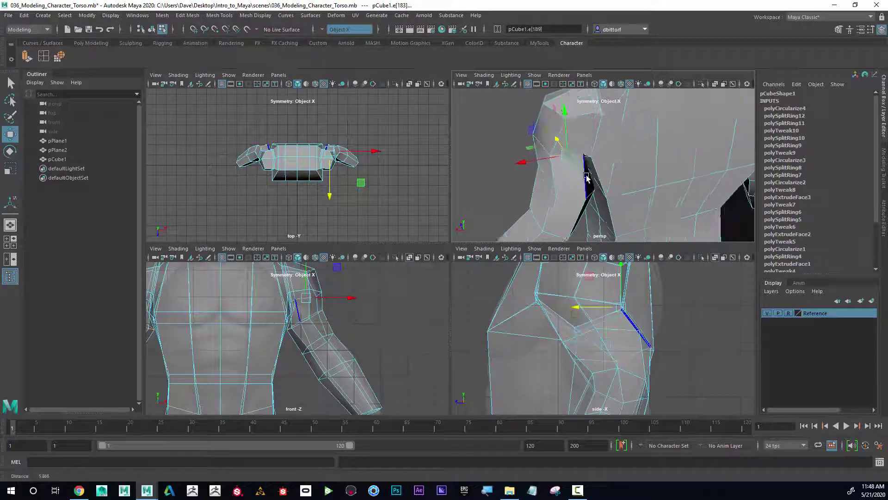
alt+drag(609, 164, 560, 157)
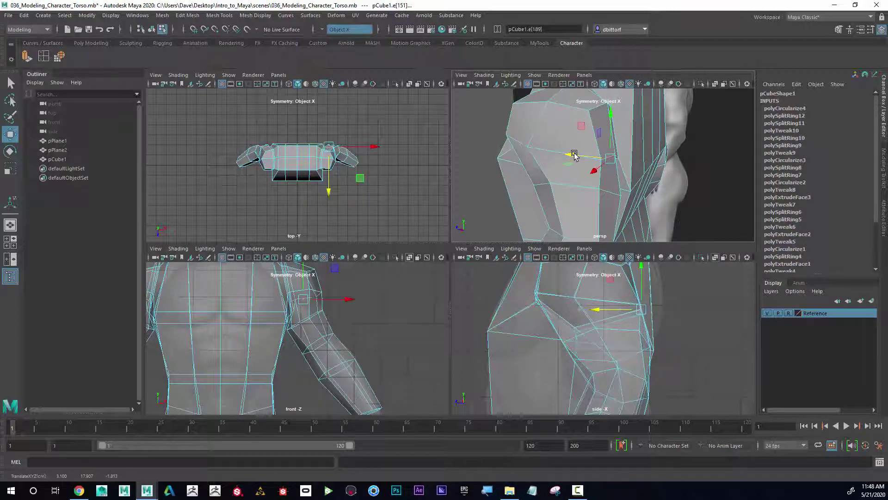
- Select the rear upper shoulder edges in perspective and reposition them in depth to round out the shoulder
alt+drag(616, 133, 623, 166)
click(598, 150)
scroll(624, 168, up, 3)
click(582, 150)
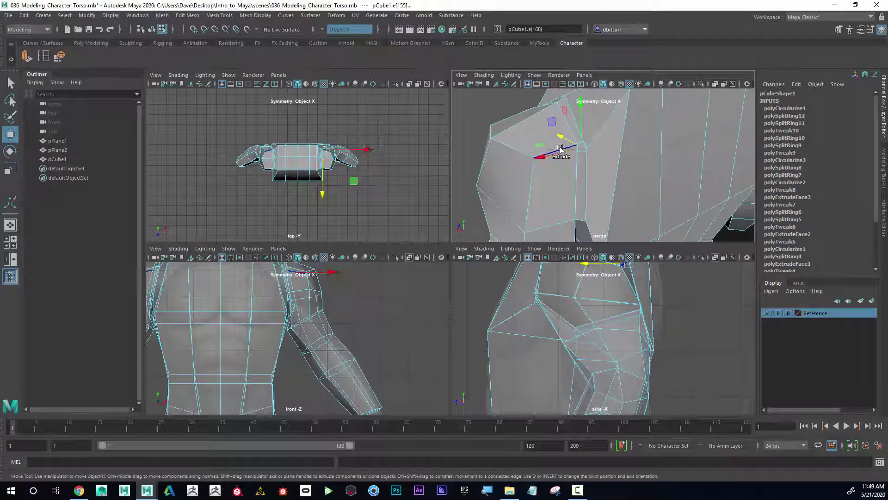
alt+drag(559, 149, 555, 174)
mouse_move(555, 174)
alt+right_down()
mouse_move(650, 182)
mouse_move(541, 171)
alt+right_up()
shift+click(539, 184)
alt+drag(541, 170, 568, 162)
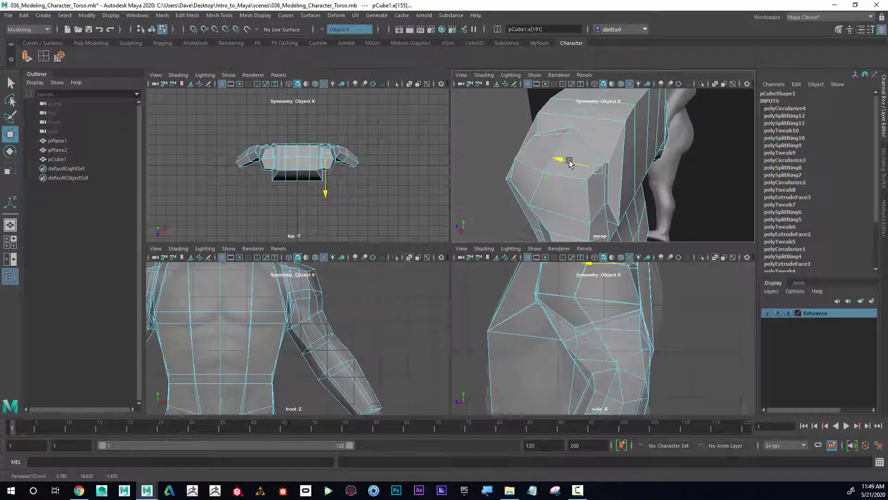
- Switch to vertices and move the outer upper-arm vertices inward to the reference outline in the front view
alt+right_drag(727, 316, 651, 301)
alt+middle_drag(651, 301, 642, 266)
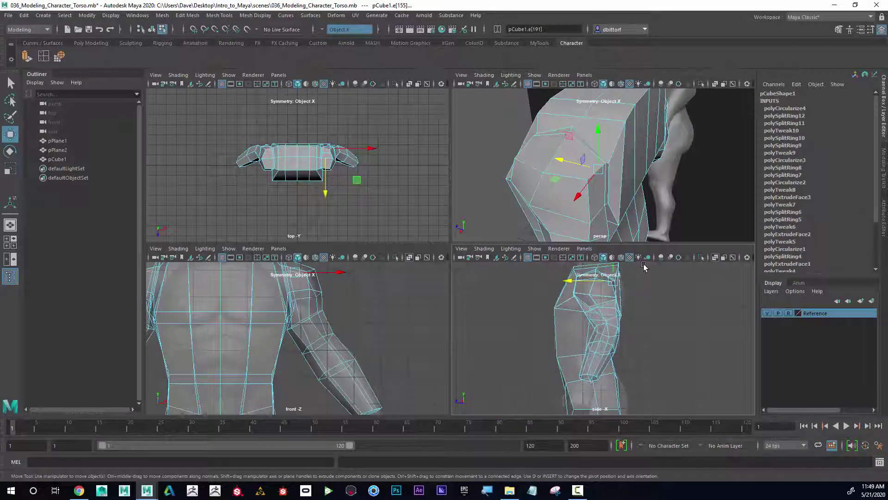
alt+drag(642, 266, 602, 311)
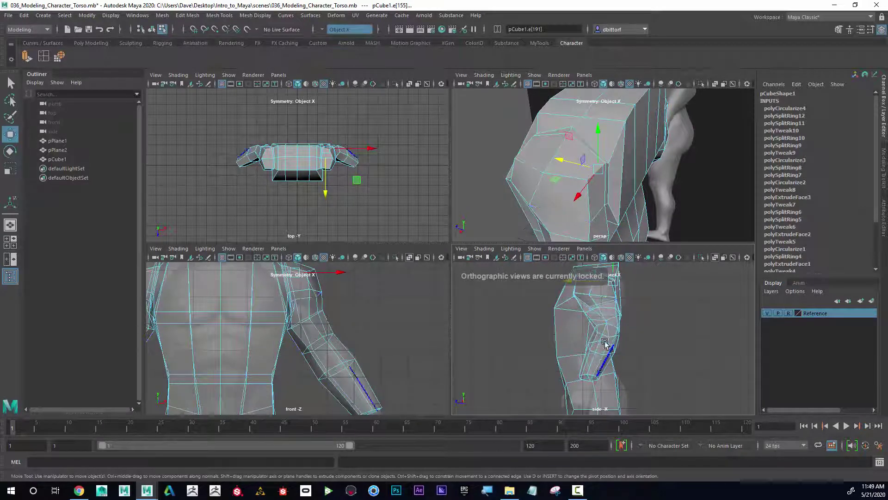
scroll(335, 379, up, 6)
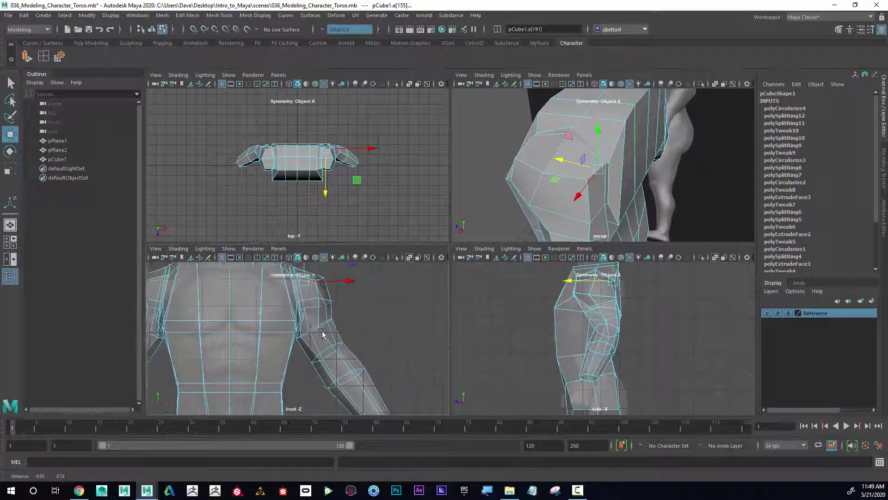
right_drag(344, 337, 288, 241)
drag(340, 327, 323, 322)
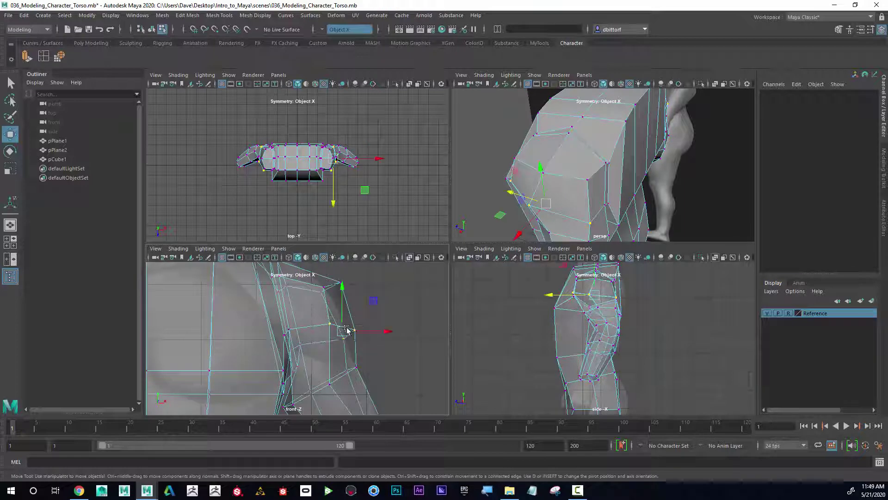
drag(376, 332, 367, 334)
- Undo the extra shift of the upper-arm vertices and move the shoulder-cap vertices inward to match the front reference
drag(365, 300, 340, 292)
key(ctrl+z)
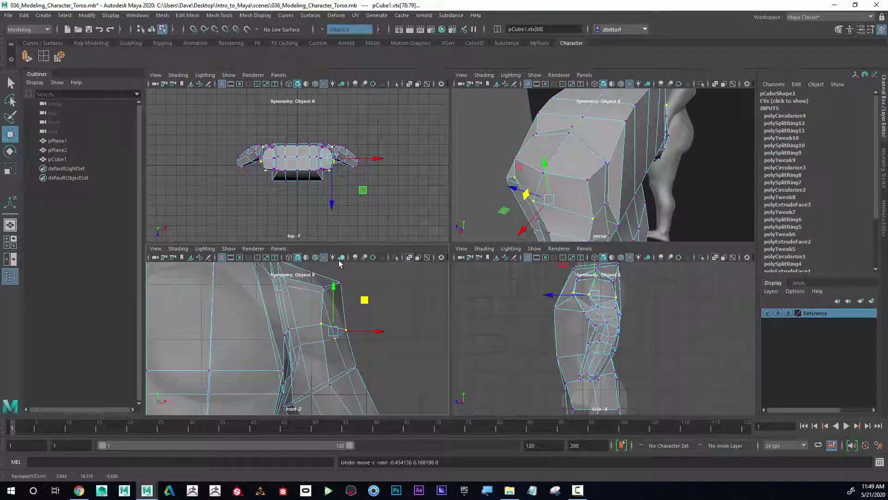
drag(350, 301, 352, 299)
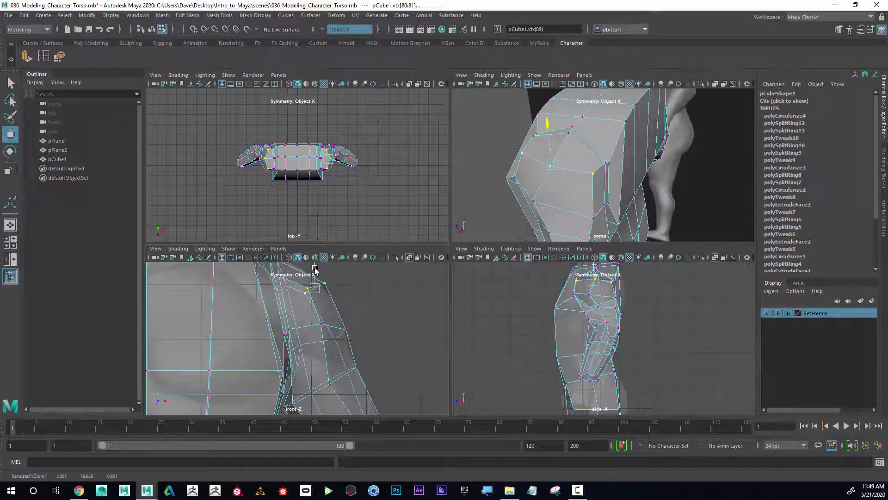
scroll(332, 283, down, 5)
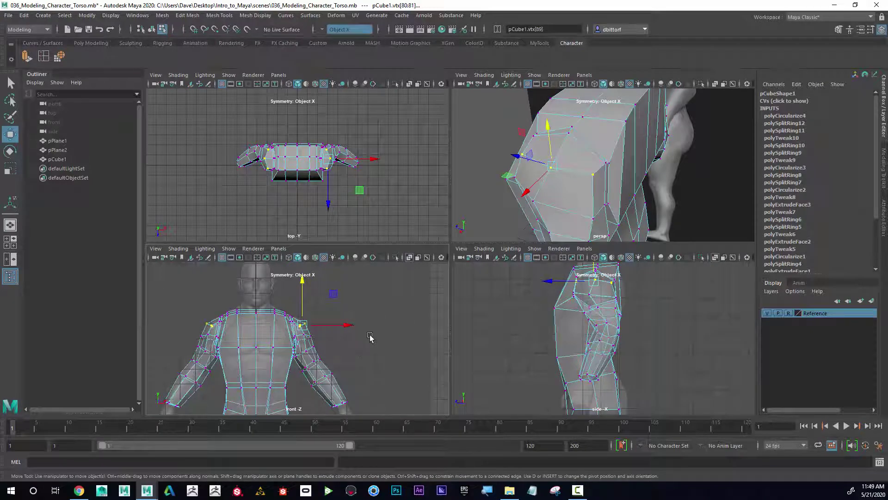
alt+middle_drag(370, 337, 378, 319)
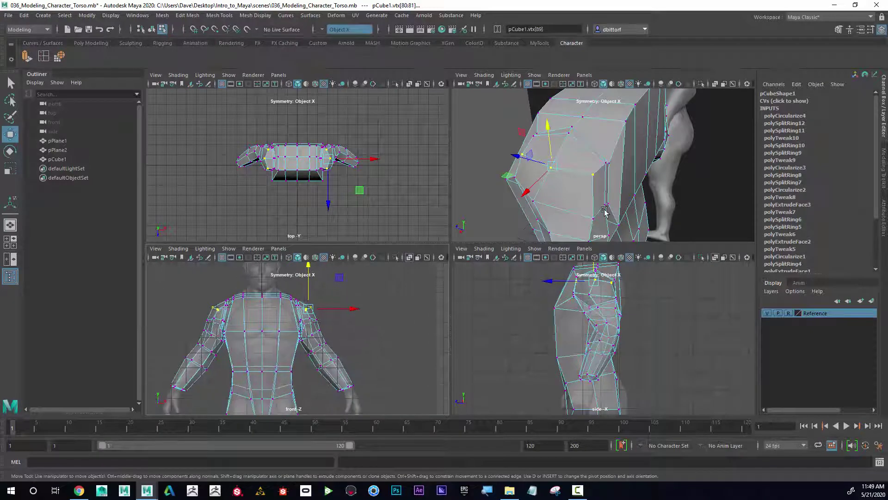
- Move the outer front chest and waist vertices backward in the side view to round the front of the torso
alt+drag(604, 212, 549, 178)
click(548, 175)
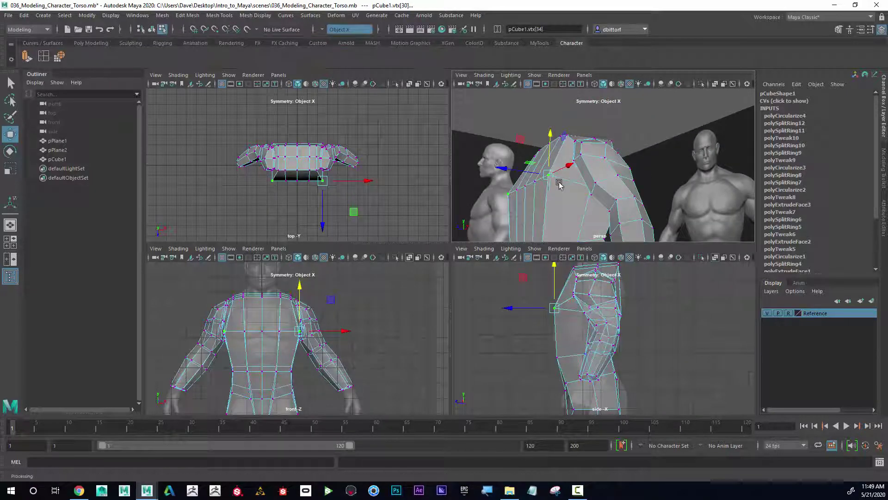
drag(515, 313, 523, 311)
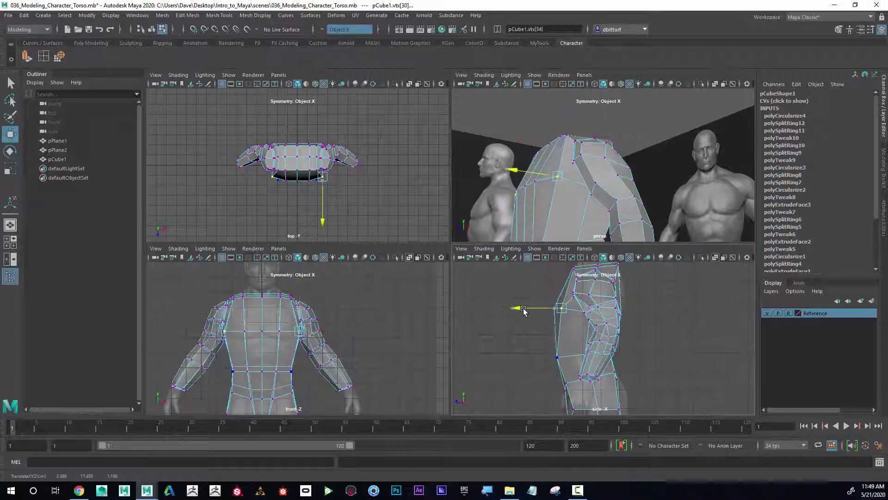
alt+middle_drag(507, 353, 508, 309)
click(558, 315)
drag(531, 315, 553, 339)
click(564, 339)
- In an enlarged perspective view, adjust the inner upper-arm vertices near the armpit and check the mesh in wireframe
alt+drag(596, 180, 337, 224)
key(space)
alt+right_drag(337, 224, 410, 256)
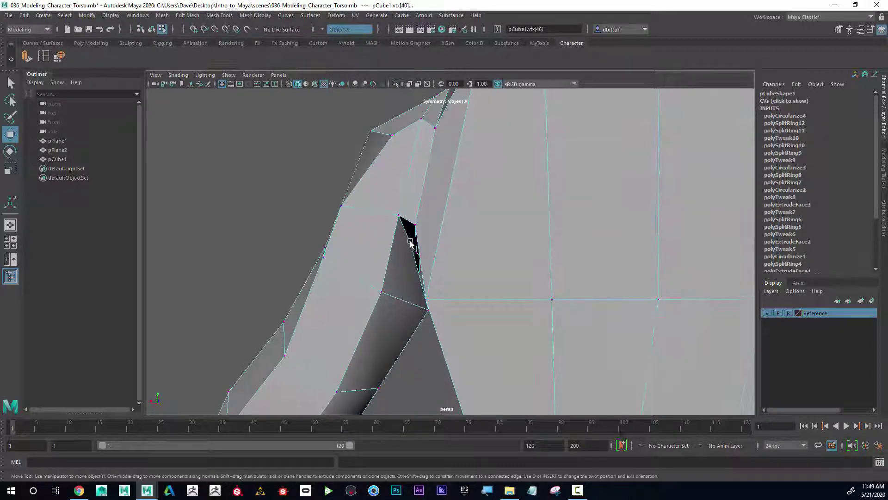
alt+drag(434, 260, 571, 238)
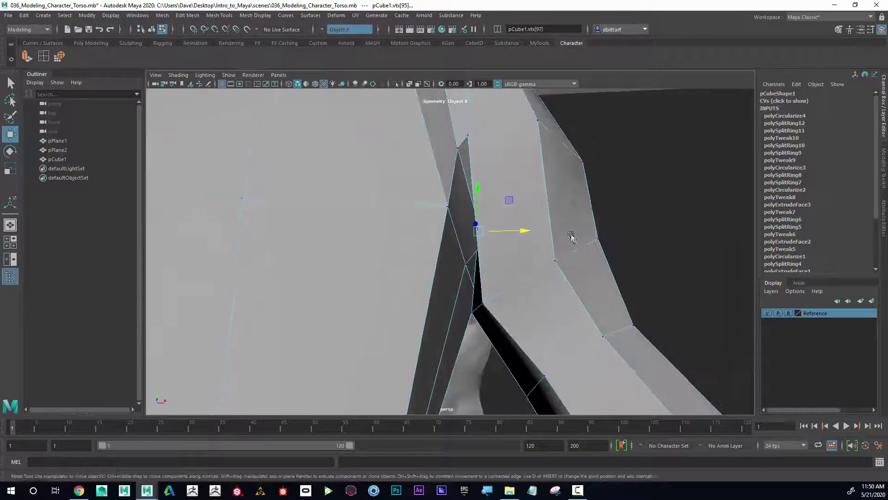
click(524, 232)
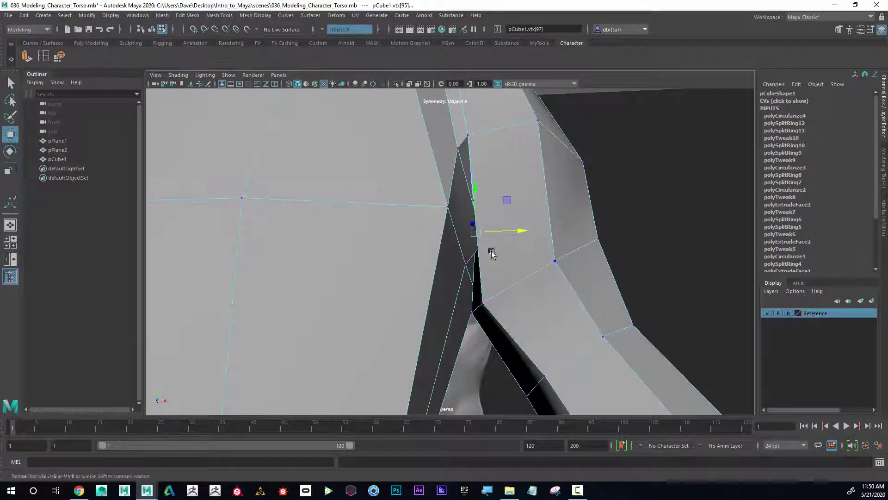
alt+drag(491, 253, 492, 281)
key(4)
key(5)
mouse_move(535, 254)
alt+mouse_down()
mouse_move(365, 251)
mouse_move(351, 231)
mouse_move(402, 208)
mouse_move(358, 245)
alt+mouse_up()
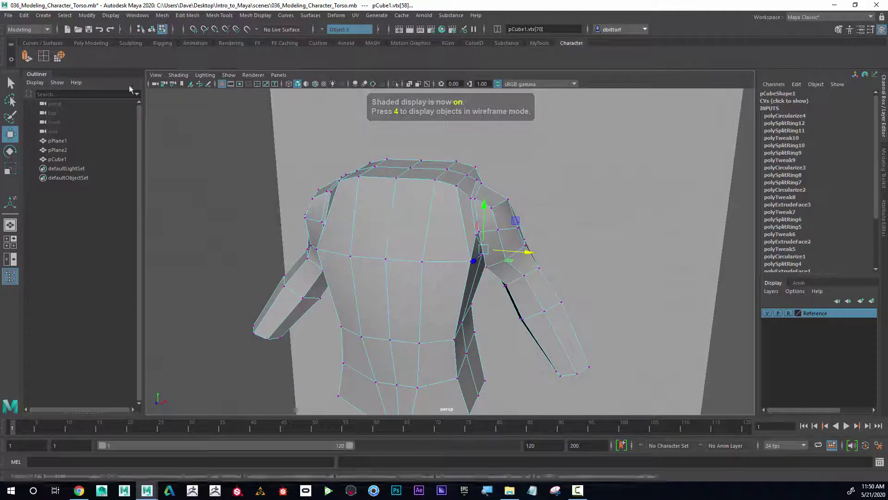
- Try to insert an additional edge loop through the upper torso and shoulders
click(43, 56)
alt+drag(335, 172, 494, 217)
alt+drag(368, 221, 673, 197)
key(ctrl+z)
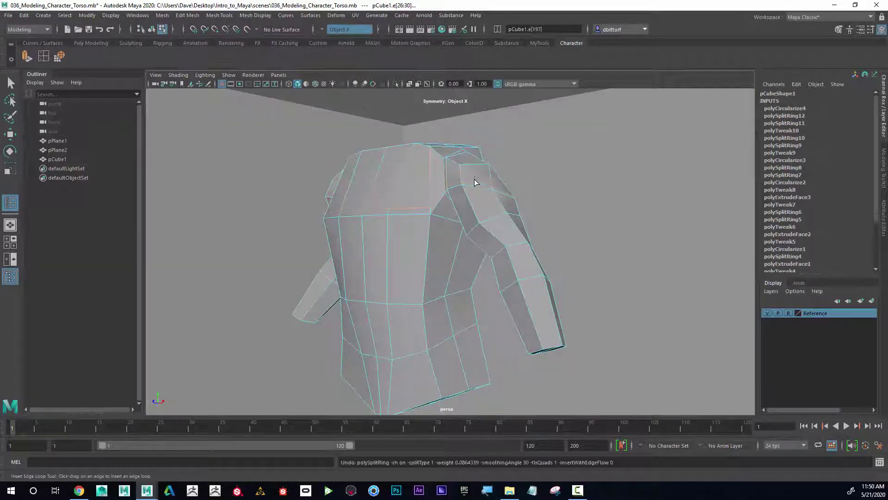
key(ctrl+z)
- Try to insert an edge loop close to where the shoulder joins the torso
alt+drag(431, 169, 451, 185)
alt+right_drag(451, 185, 584, 160)
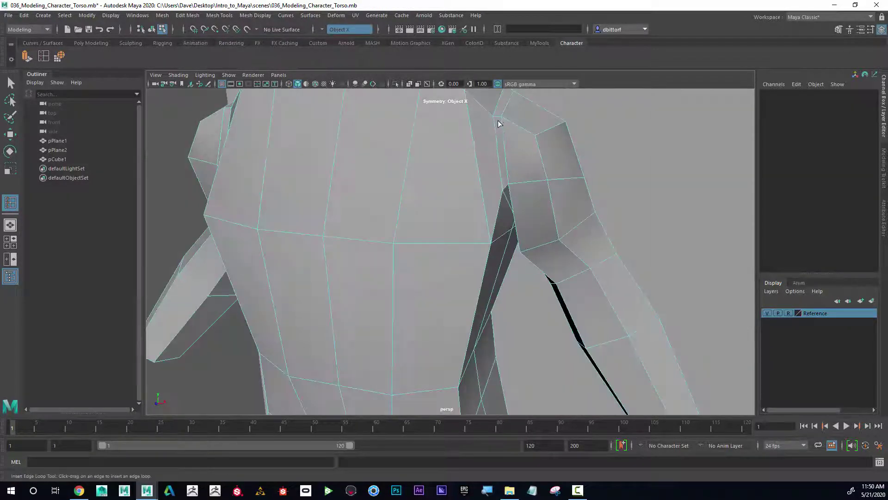
drag(497, 121, 497, 119)
alt+right_drag(514, 141, 436, 186)
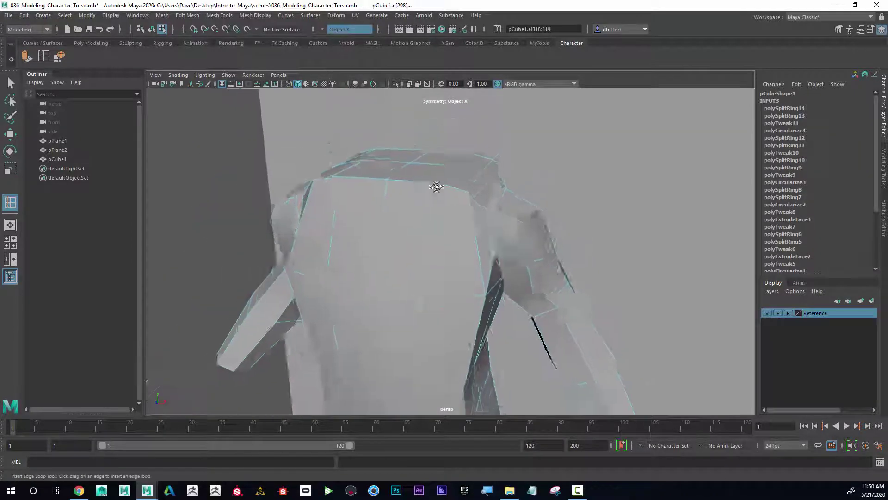
alt+drag(436, 186, 551, 162)
key(ctrl+z)
alt+drag(584, 192, 524, 222)
scroll(470, 233, down, 5)
key(ctrl+z)
key(ctrl+z)
key(ctrl+z)
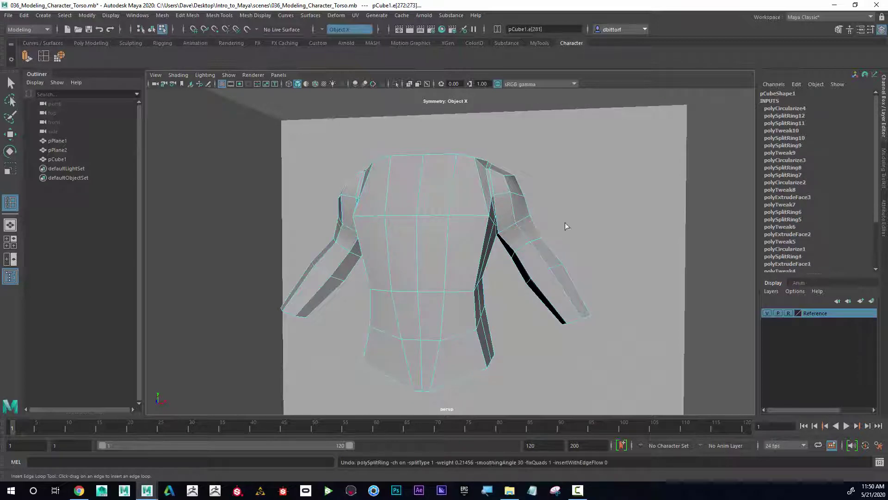
alt+right_drag(565, 223, 512, 216)
alt+drag(511, 216, 523, 234)
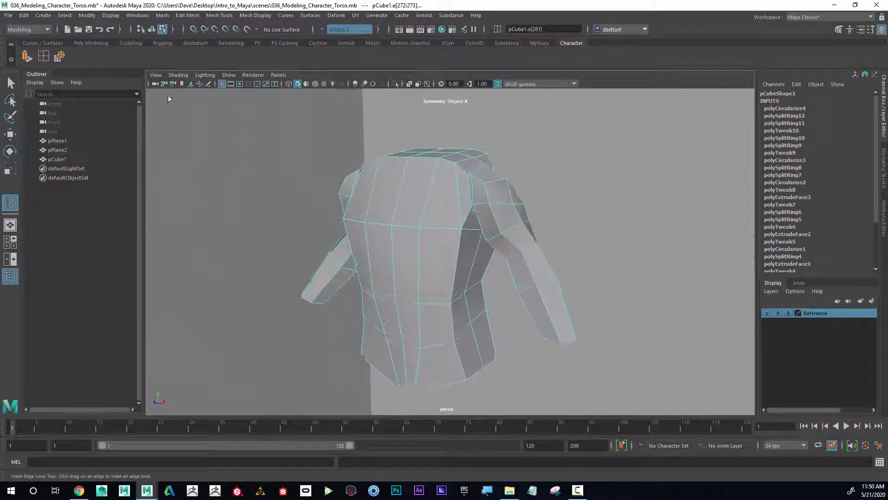